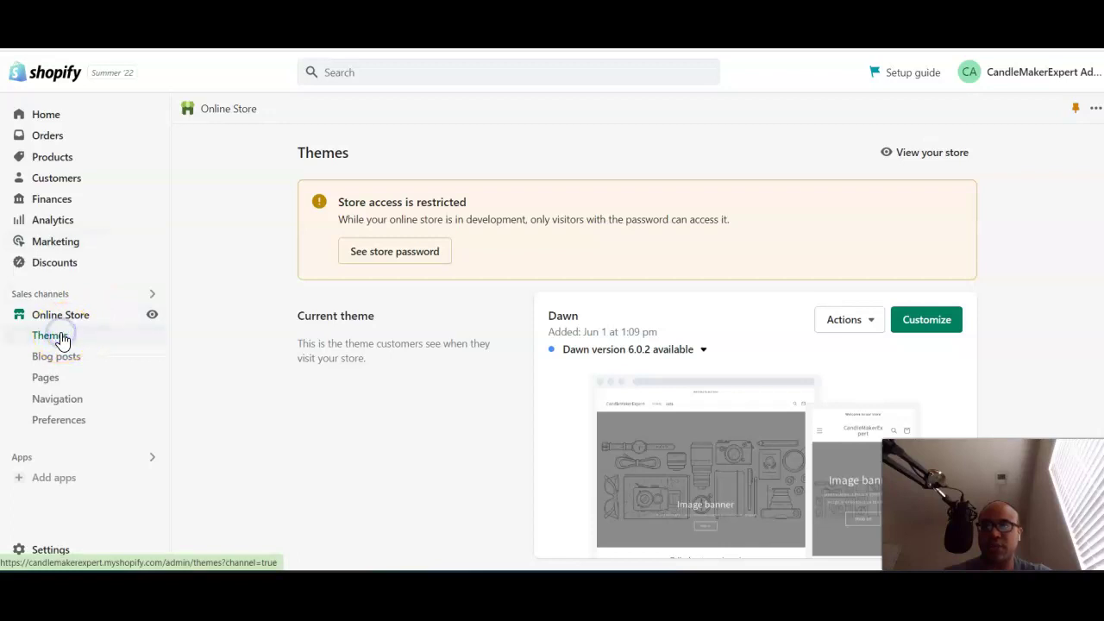
Step: Open the Dawn theme for customization and look through the available page templates
{"action": "left_click", "coordinate": [924, 326]}
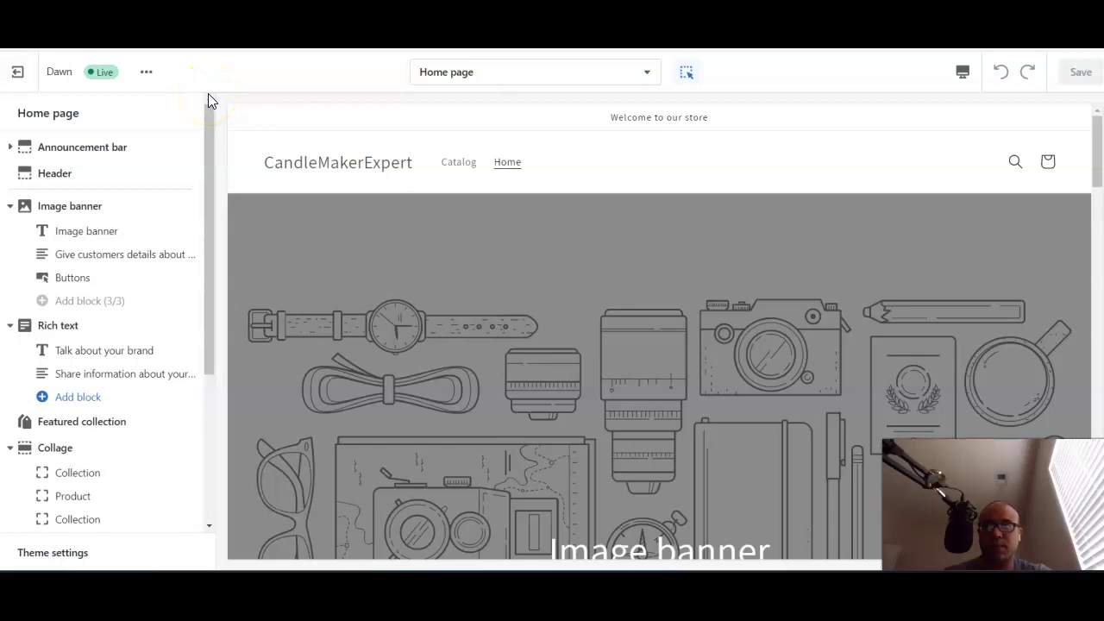
{"action": "left_click", "coordinate": [648, 79]}
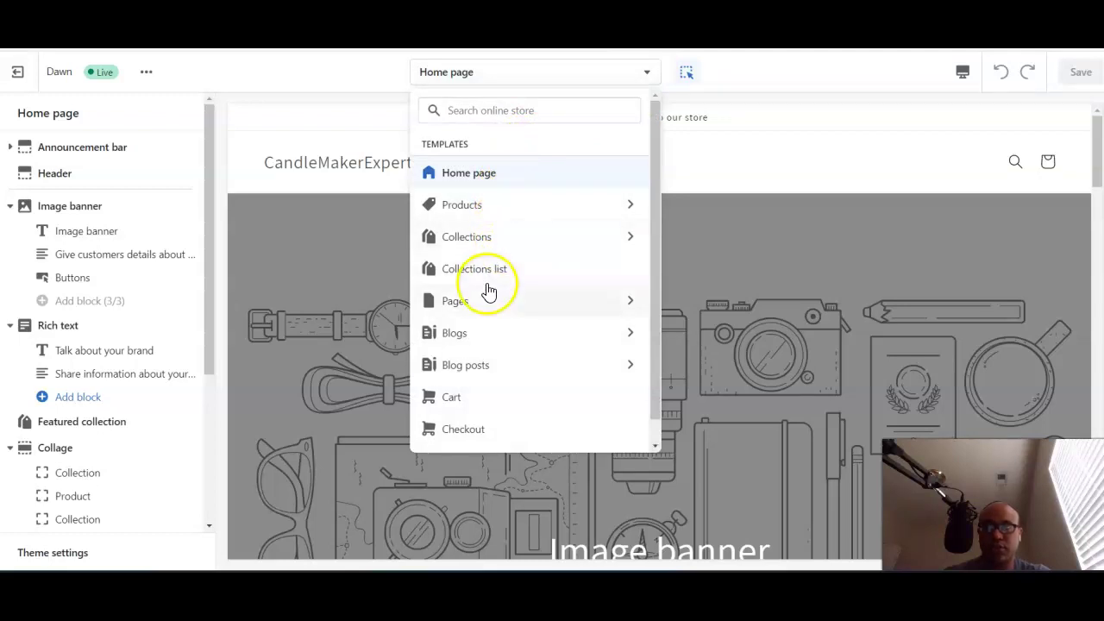
{"action": "left_click", "coordinate": [528, 305]}
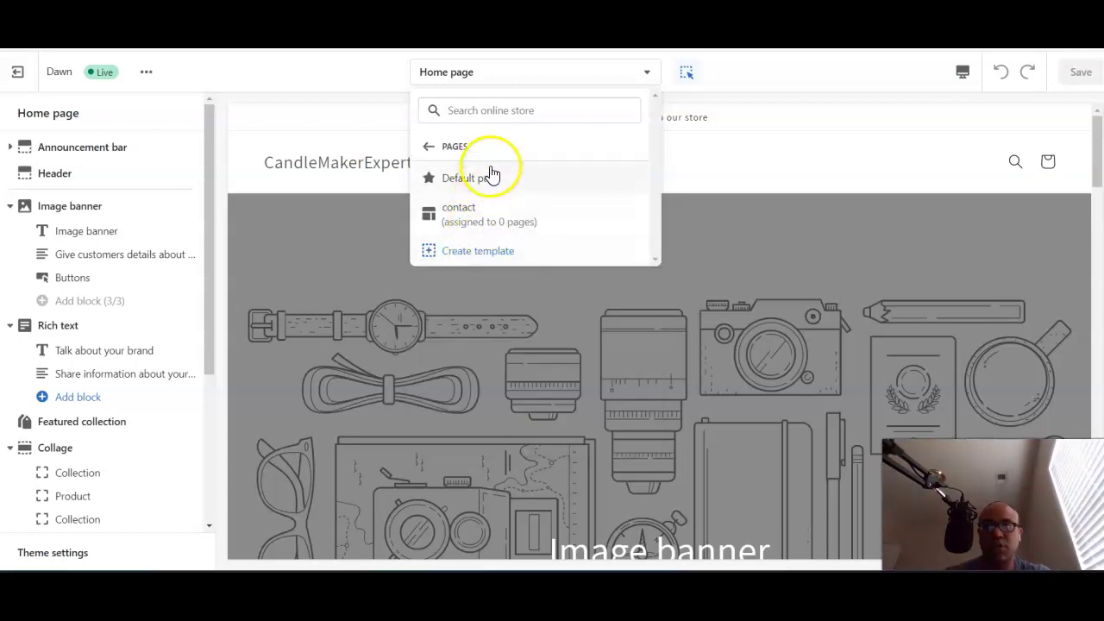
{"action": "left_click", "coordinate": [328, 90]}
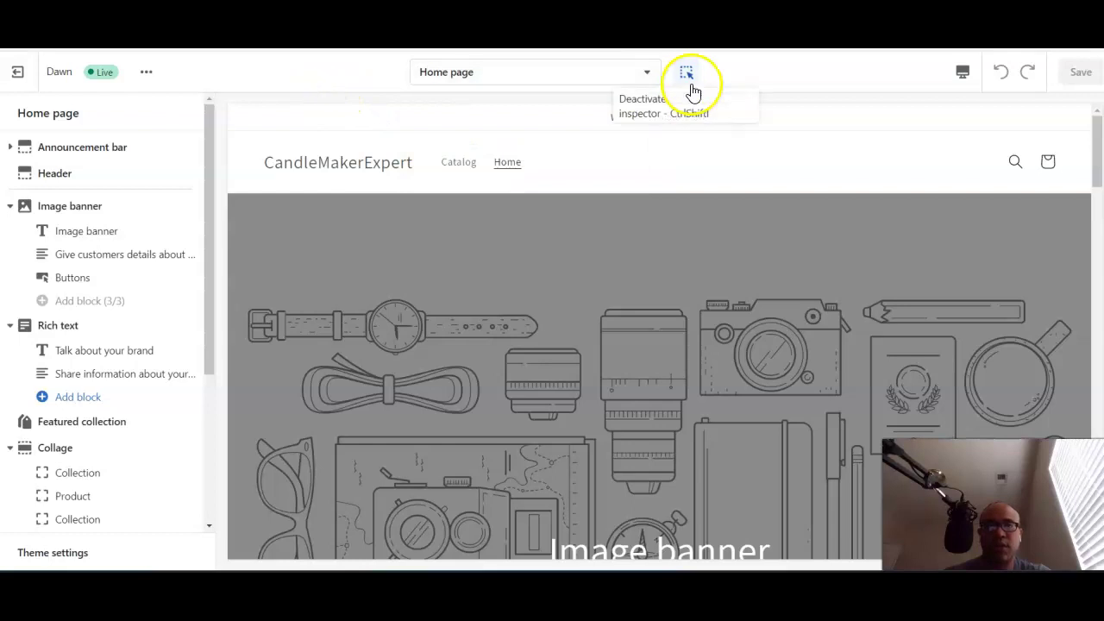
Step: Preview the home page in the Mobile and Fullscreen views and return to the Desktop view
{"action": "left_click", "coordinate": [963, 75]}
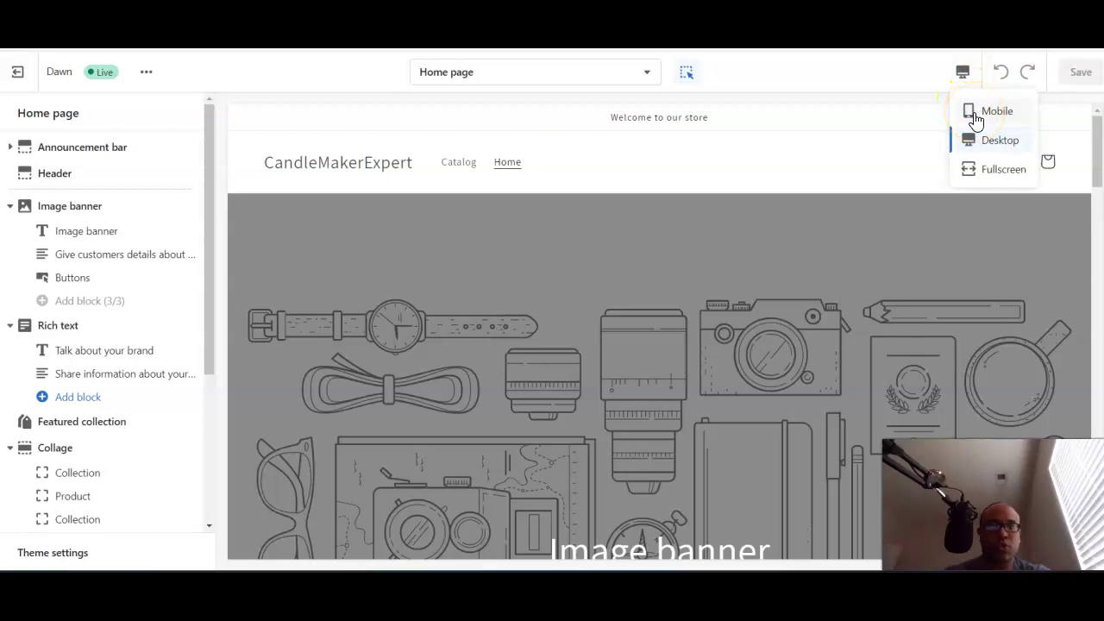
{"action": "left_click", "coordinate": [992, 112]}
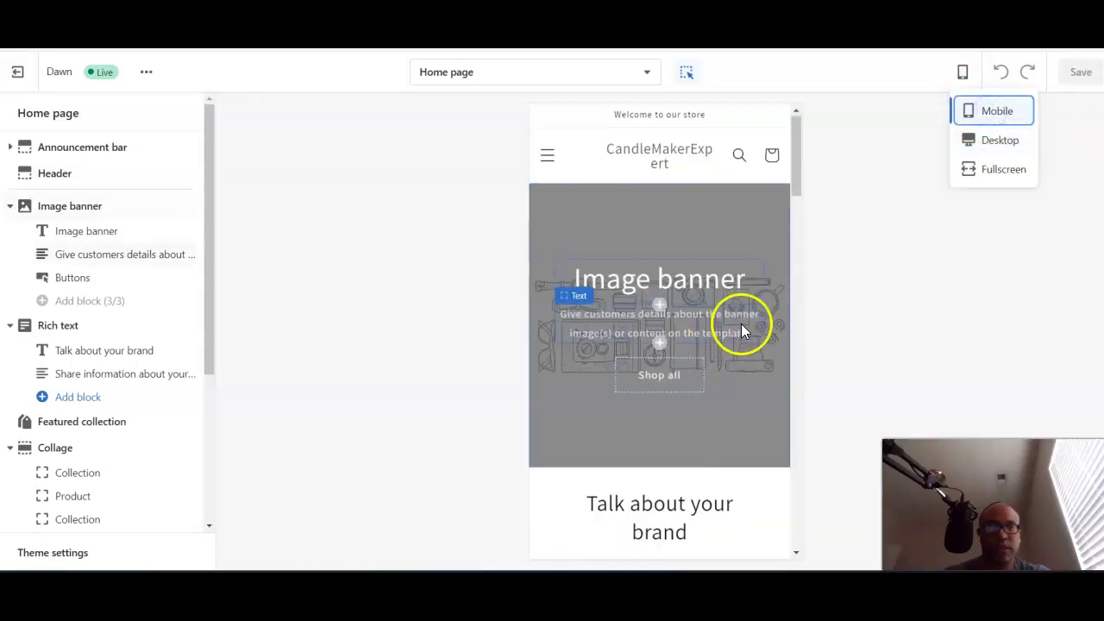
{"action": "scroll", "coordinate": [741, 324], "scroll_direction": "down", "scroll_amount": 3}
{"action": "left_click", "coordinate": [997, 141]}
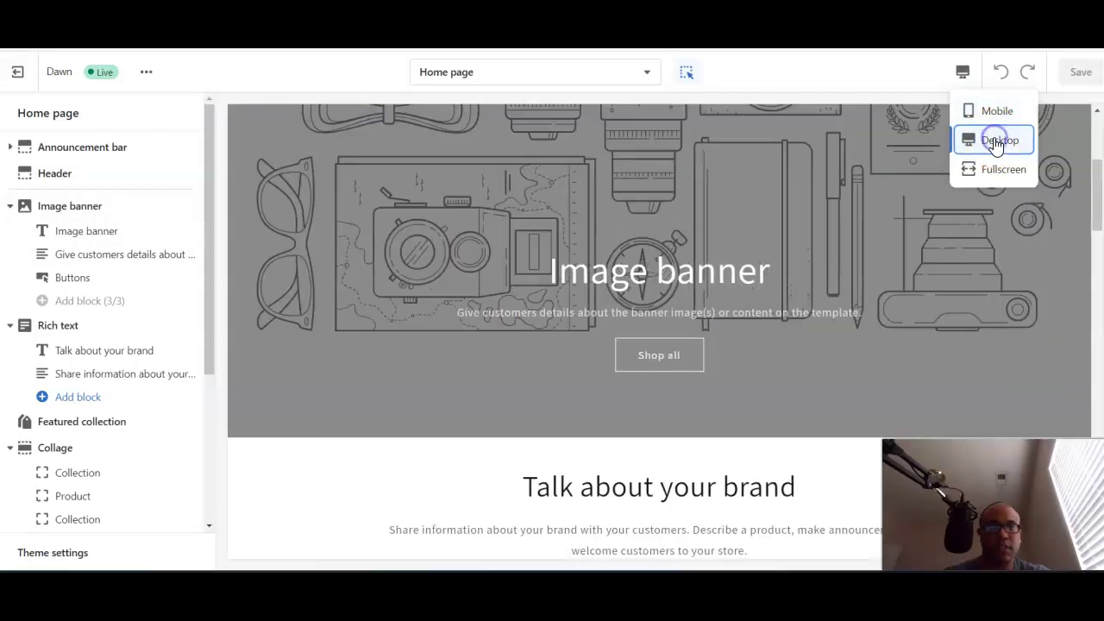
{"action": "left_click", "coordinate": [1011, 170]}
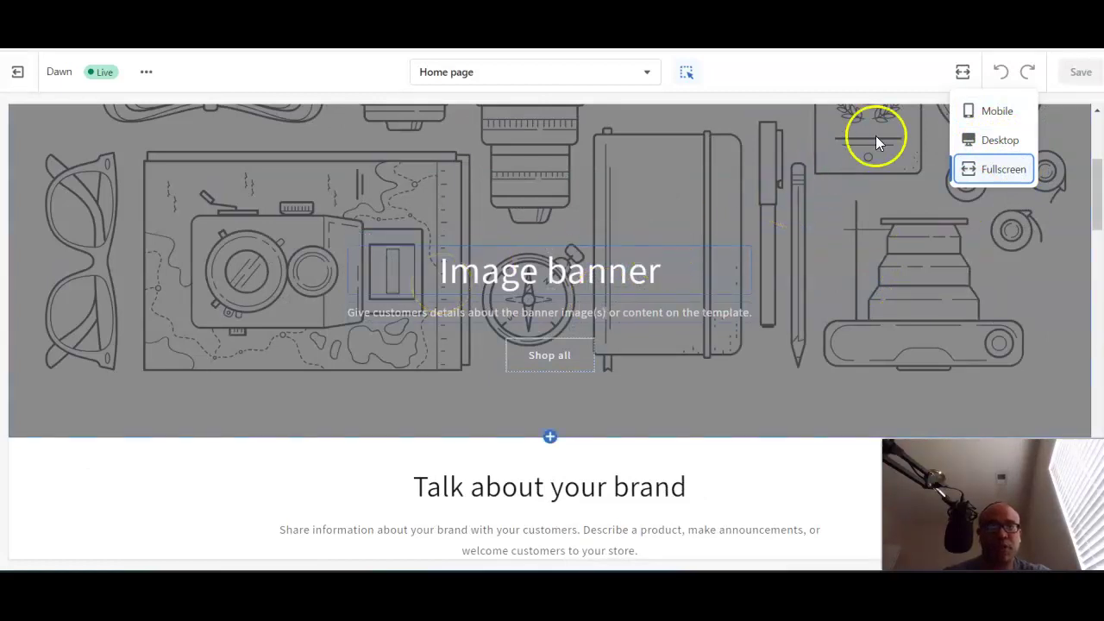
{"action": "left_click", "coordinate": [999, 141]}
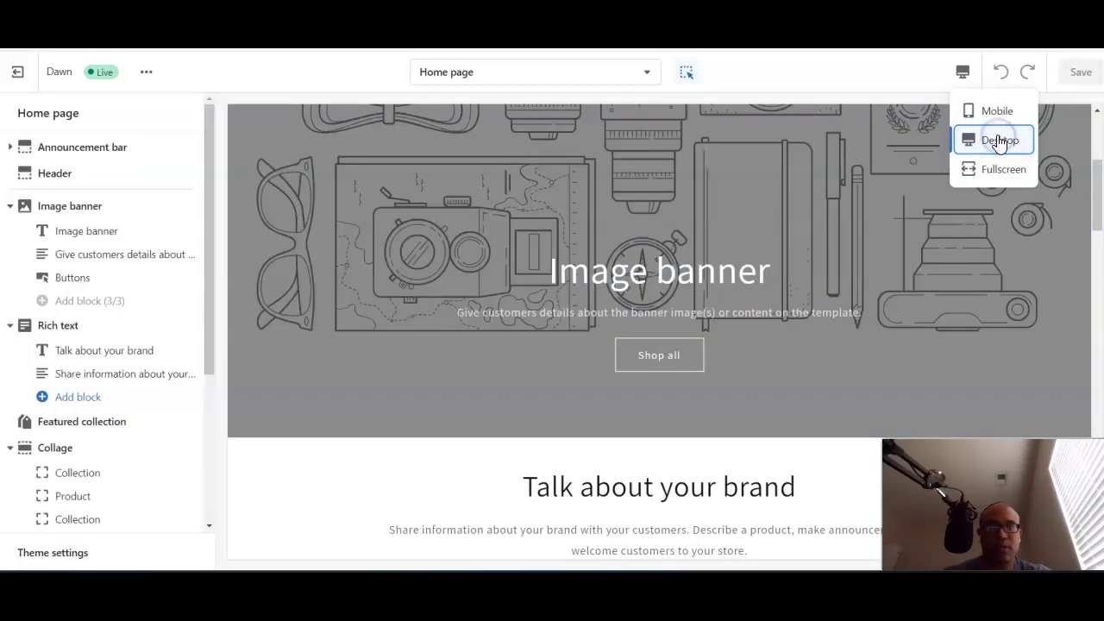
{"action": "scroll", "coordinate": [571, 276], "scroll_direction": "up", "scroll_amount": 3}
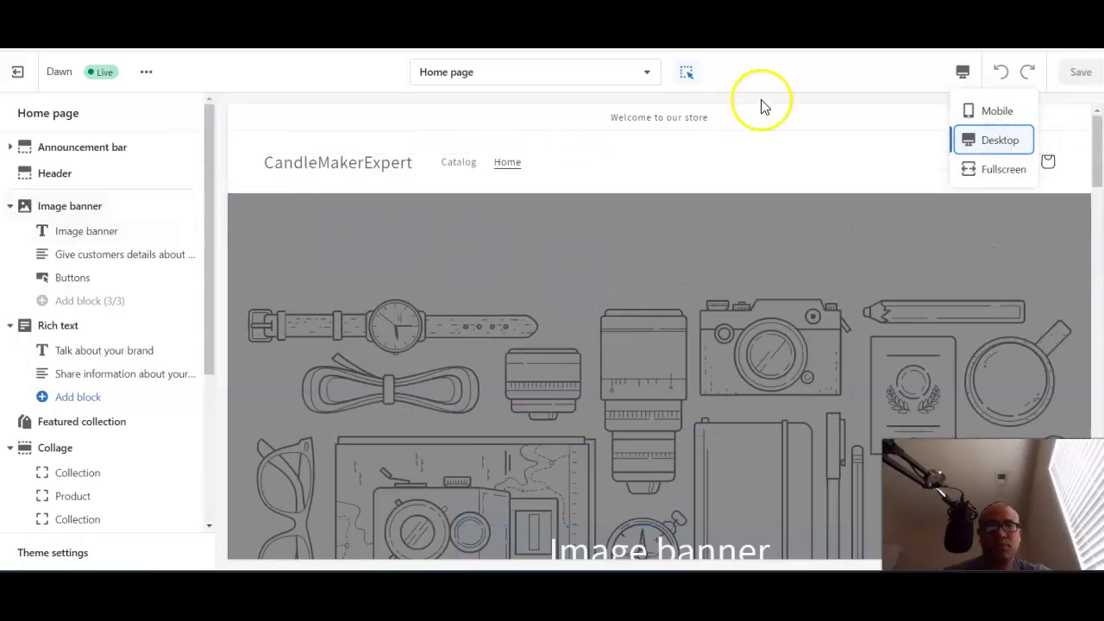
{"action": "left_click", "coordinate": [951, 76]}
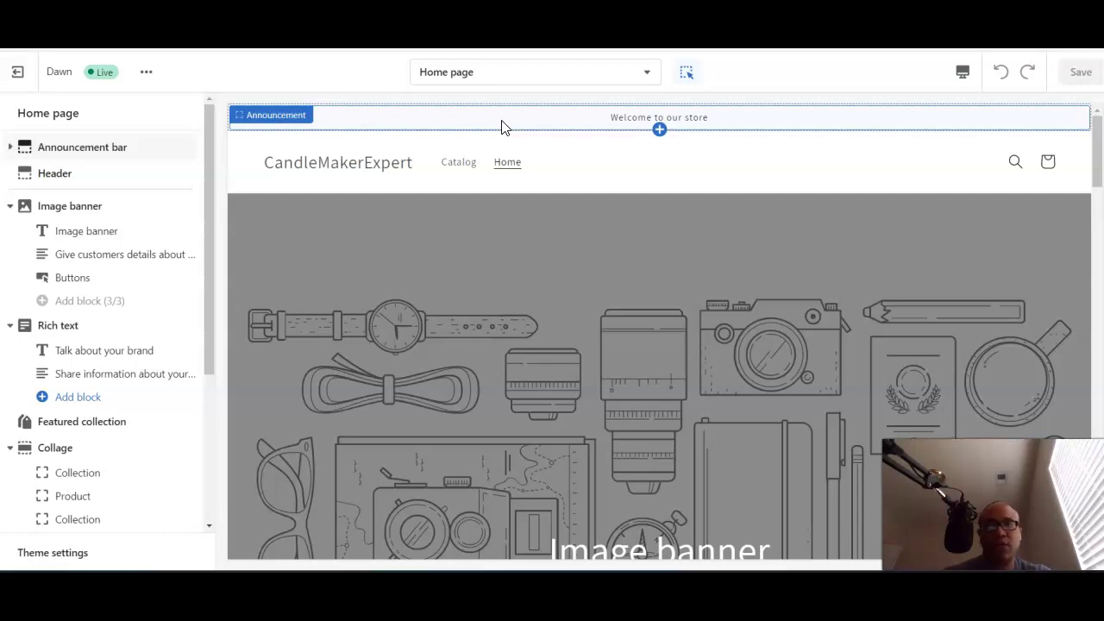
Step: Add a second announcement to the announcement bar
{"action": "left_click", "coordinate": [45, 149]}
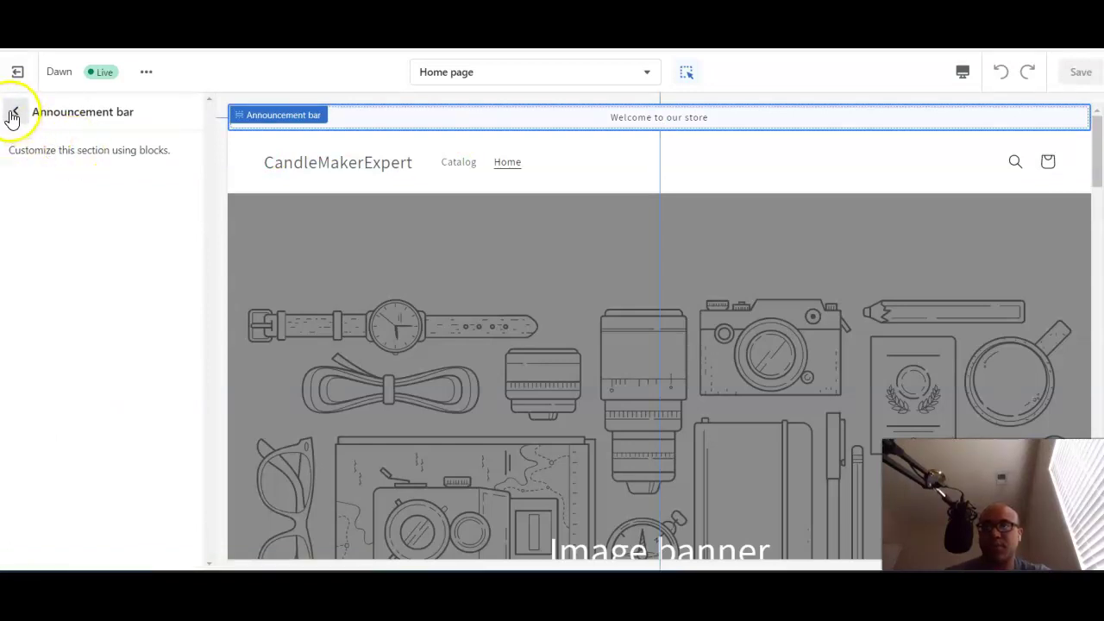
{"action": "left_click", "coordinate": [13, 114]}
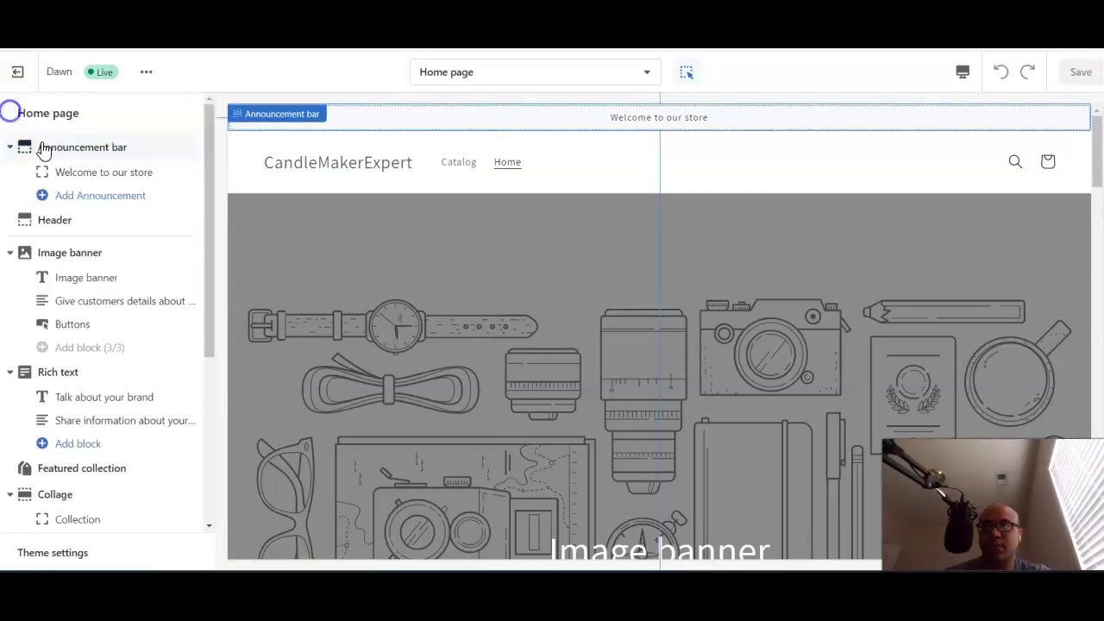
{"action": "left_click", "coordinate": [78, 200]}
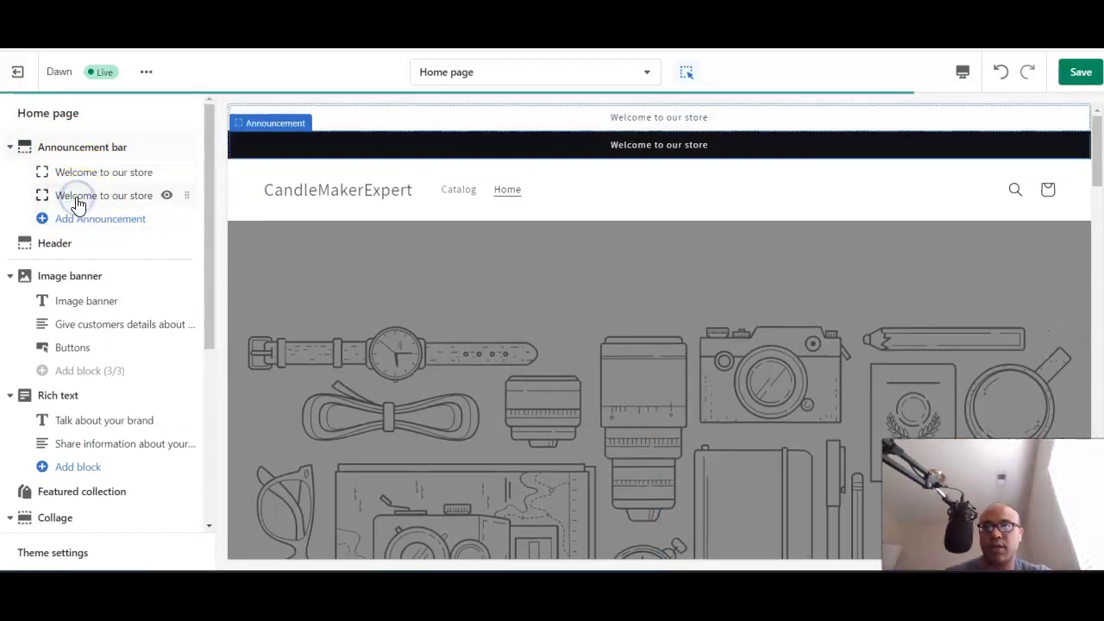
Step: Hide the second announcement and remove its block from the announcement bar
{"action": "left_click", "coordinate": [168, 196]}
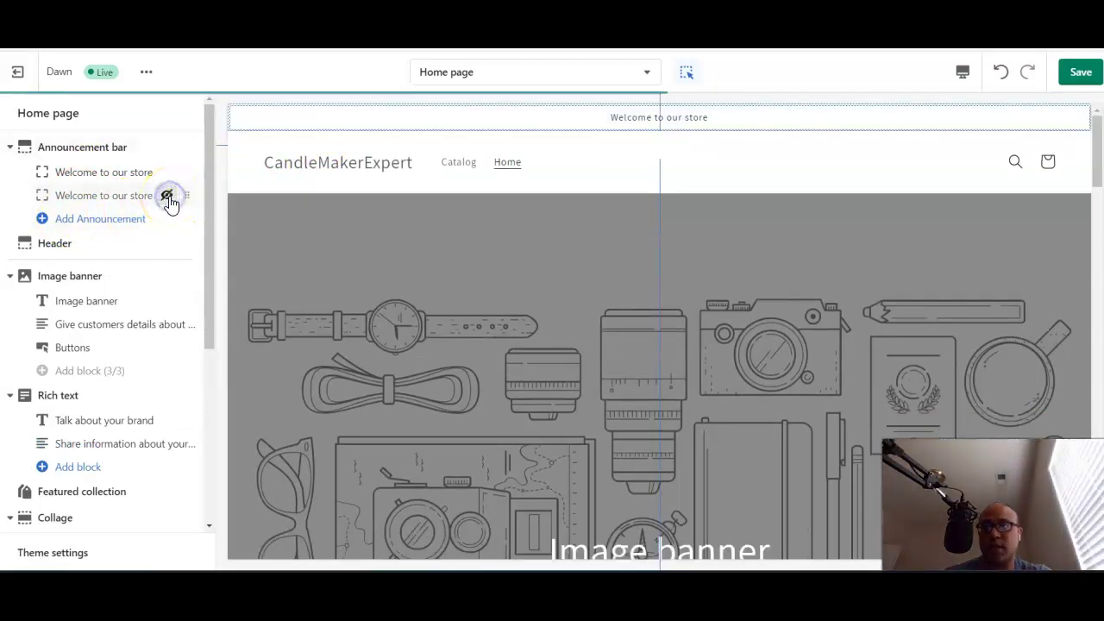
{"action": "left_click", "coordinate": [168, 203]}
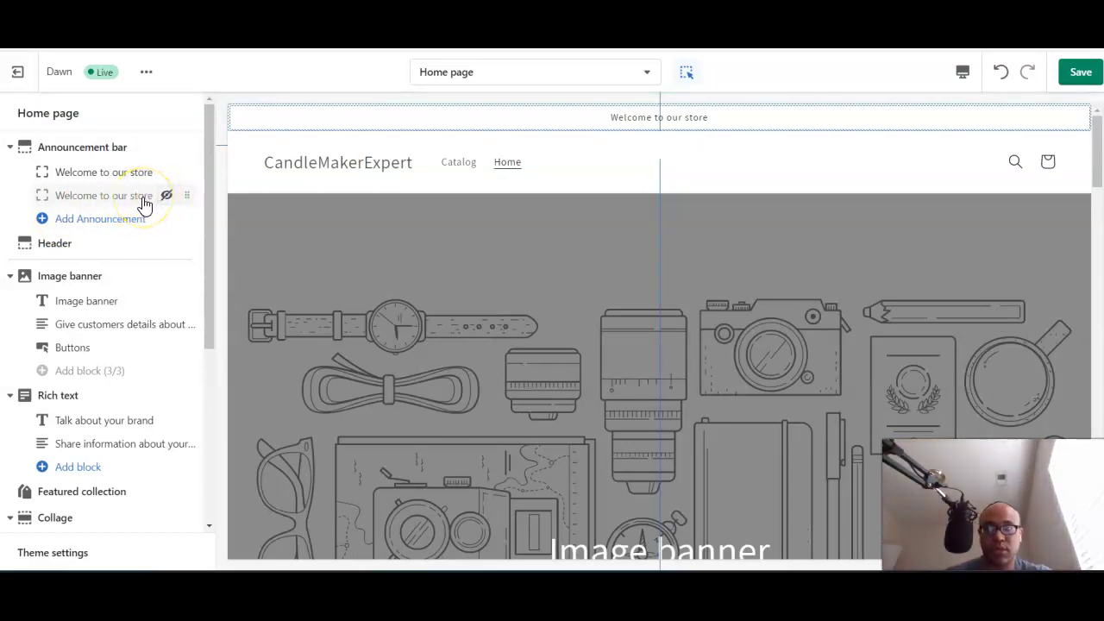
{"action": "left_click", "coordinate": [143, 197]}
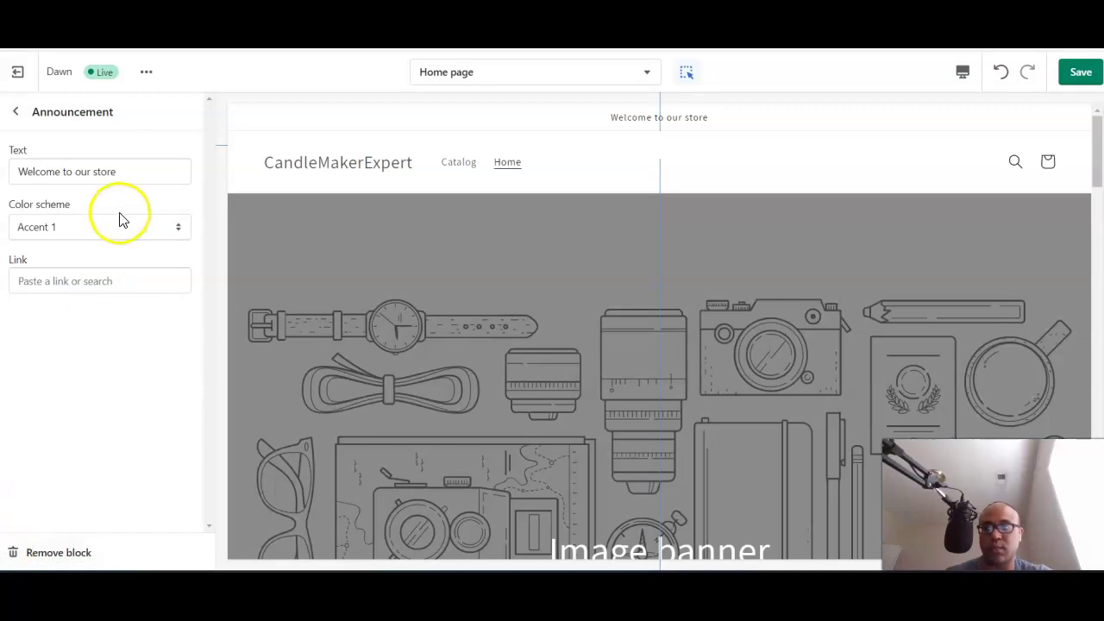
{"action": "left_click", "coordinate": [58, 553]}
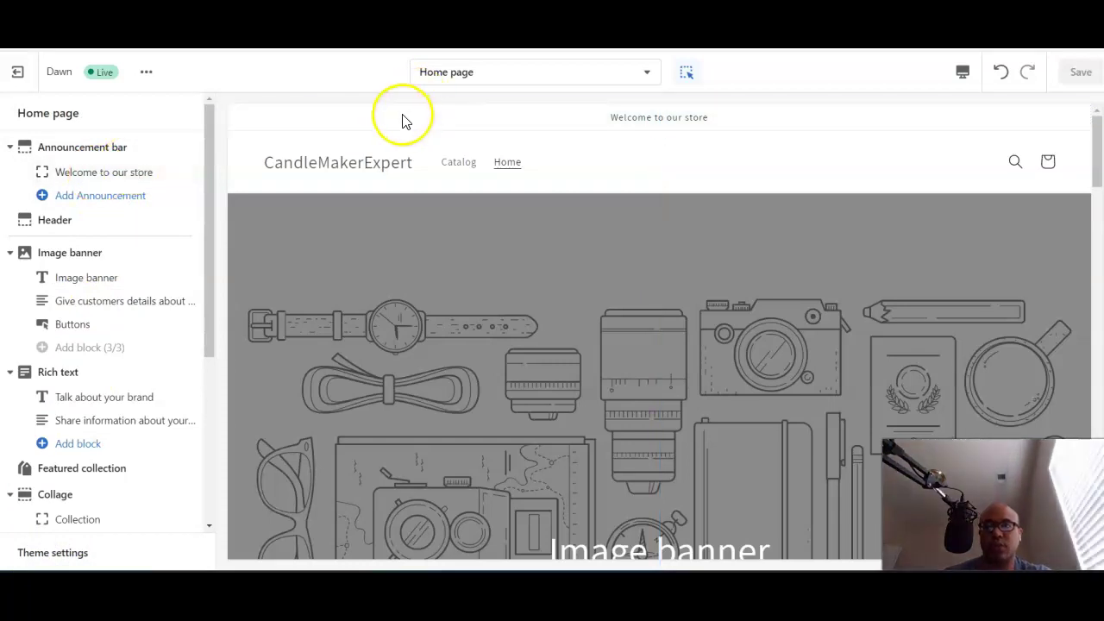
Step: Change the remaining announcement's text to "Welcome to our town"
{"action": "left_click", "coordinate": [82, 172]}
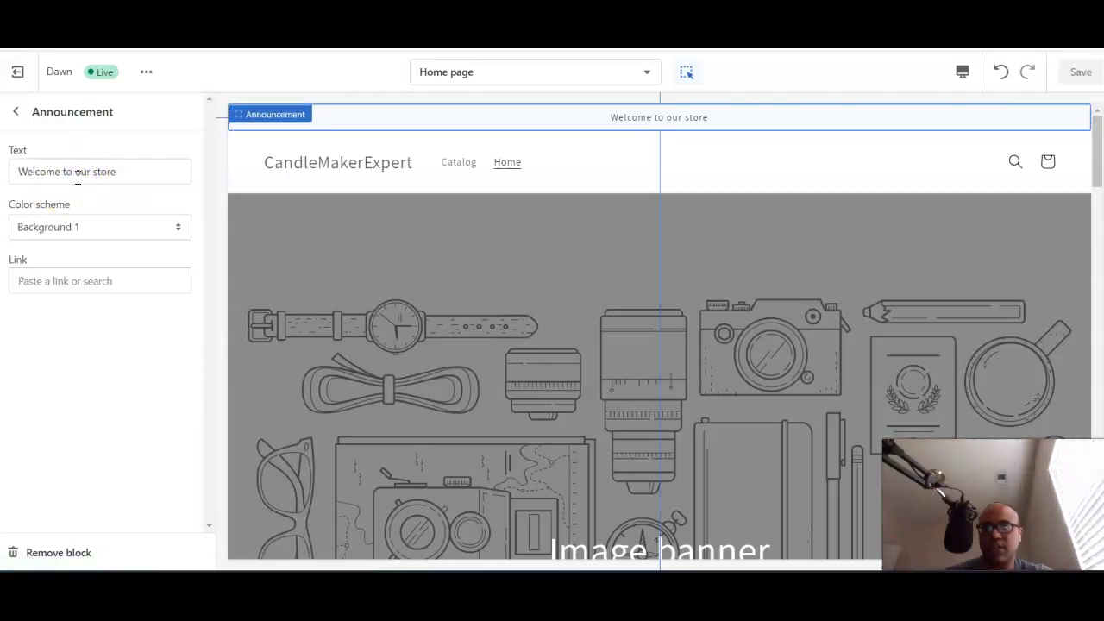
{"action": "left_click", "coordinate": [53, 173]}
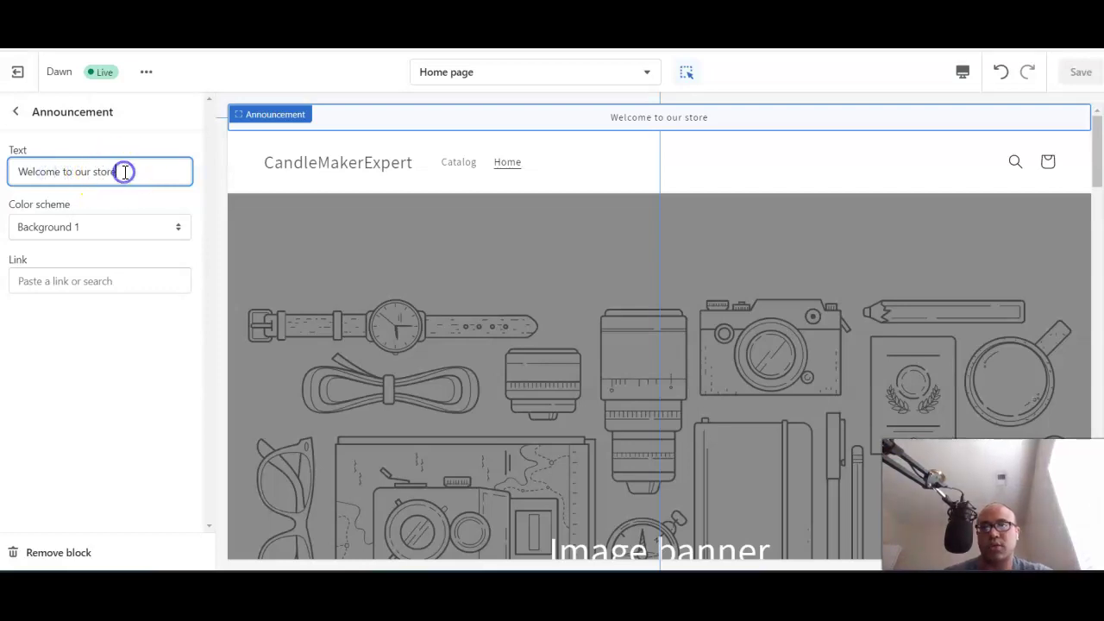
{"action": "key", "text": "BackSpace"}
{"action": "key", "text": "BackSpace"}
{"action": "key", "text": "BackSpace"}
{"action": "type", "text": "town"}
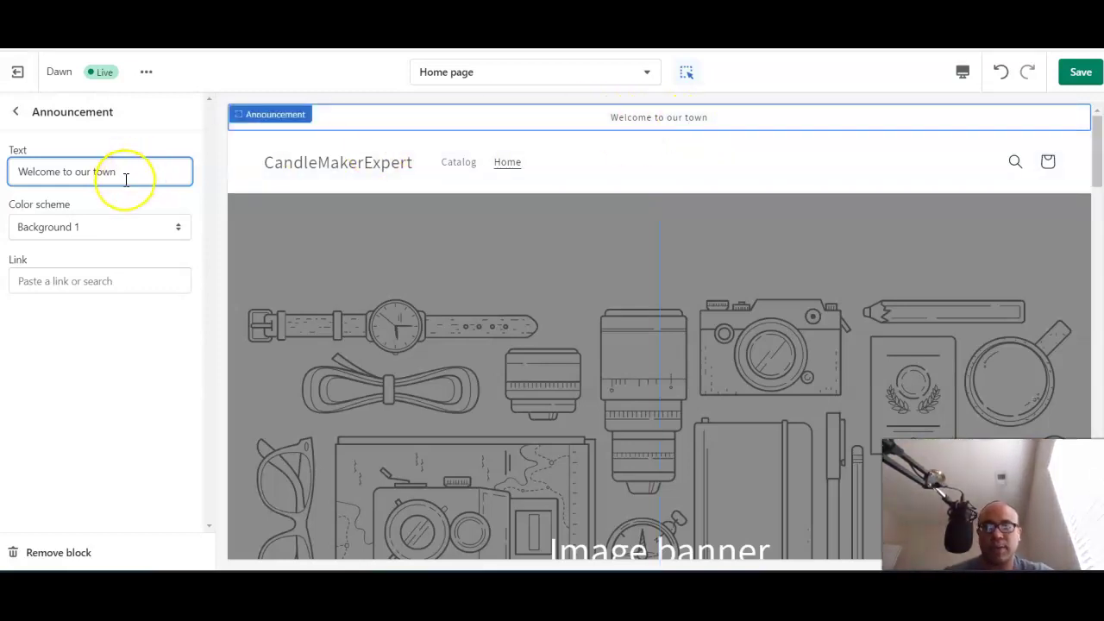
Step: Set the announcement's text back to "Welcome to our store"
{"action": "key", "text": "BackSpace"}
{"action": "key", "text": "BackSpace"}
{"action": "key", "text": "BackSpace"}
{"action": "key", "text": "BackSpace"}
{"action": "type", "text": "store"}
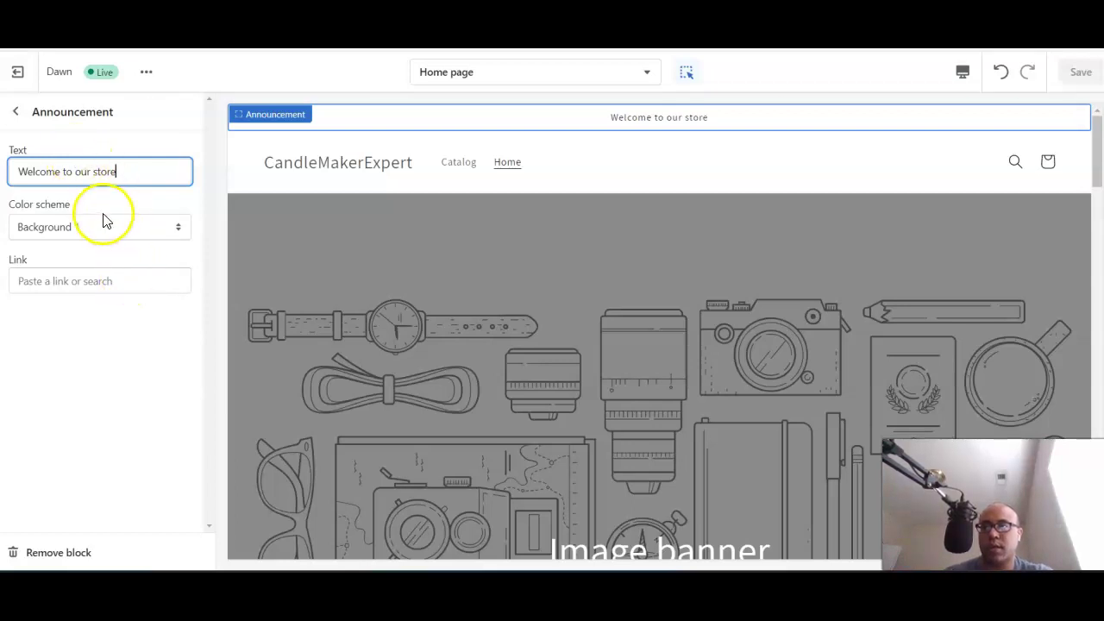
Step: Try the Accent 2 color scheme on the announcement and set it back to Background 1
{"action": "left_click", "coordinate": [121, 229]}
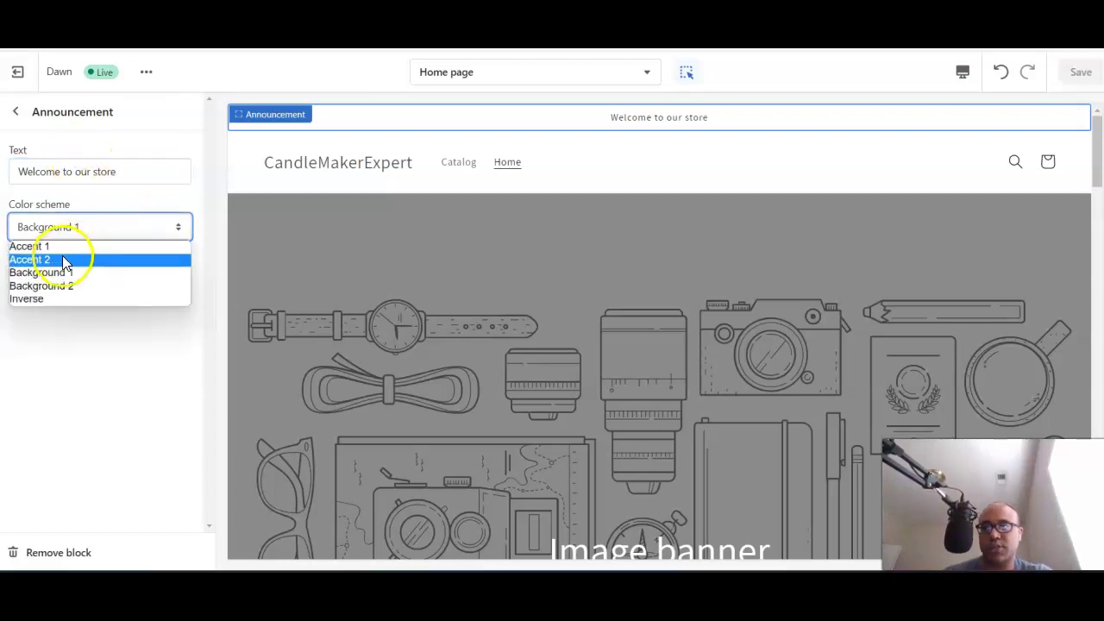
{"action": "left_click", "coordinate": [54, 259]}
{"action": "left_click", "coordinate": [101, 229]}
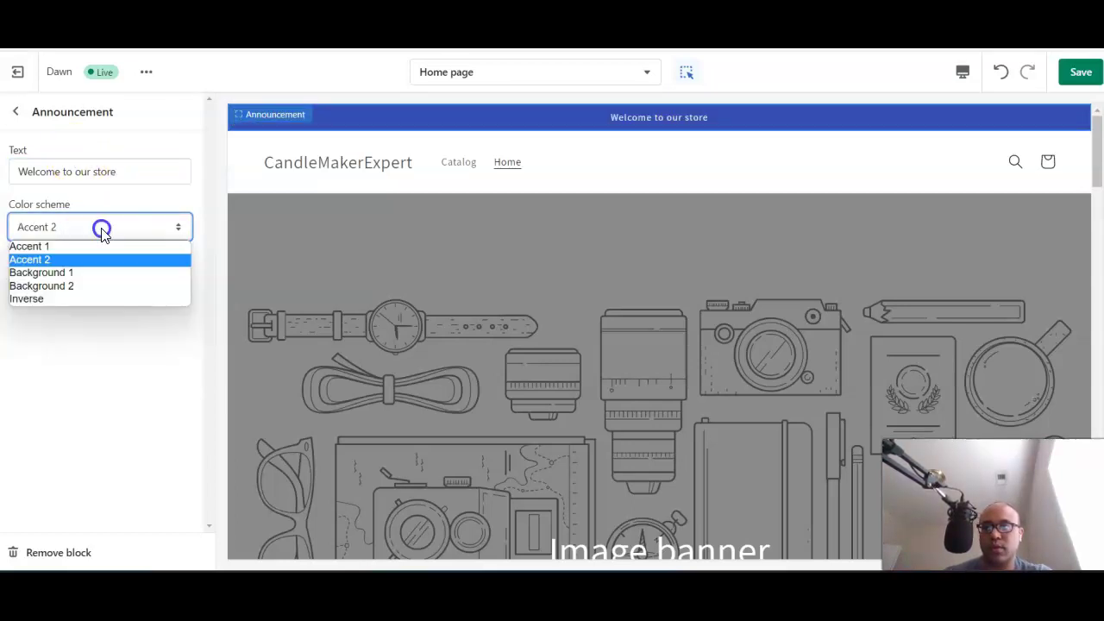
{"action": "left_click", "coordinate": [60, 274]}
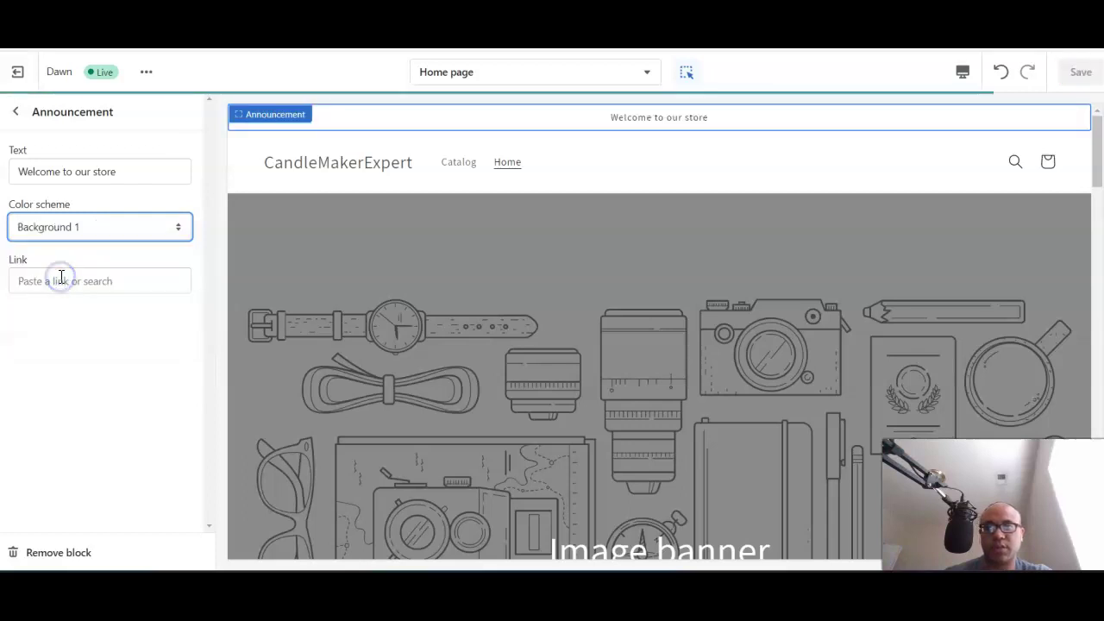
{"action": "left_click", "coordinate": [16, 115]}
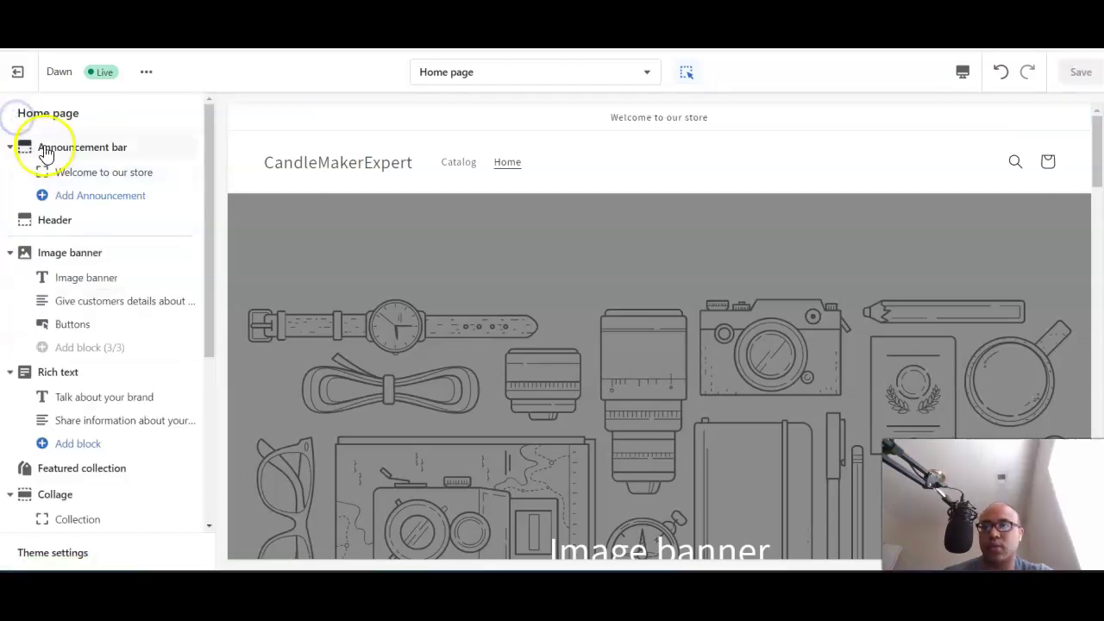
Step: Open the header settings and try the toothbrush picture from the image library as the logo
{"action": "left_click", "coordinate": [45, 224]}
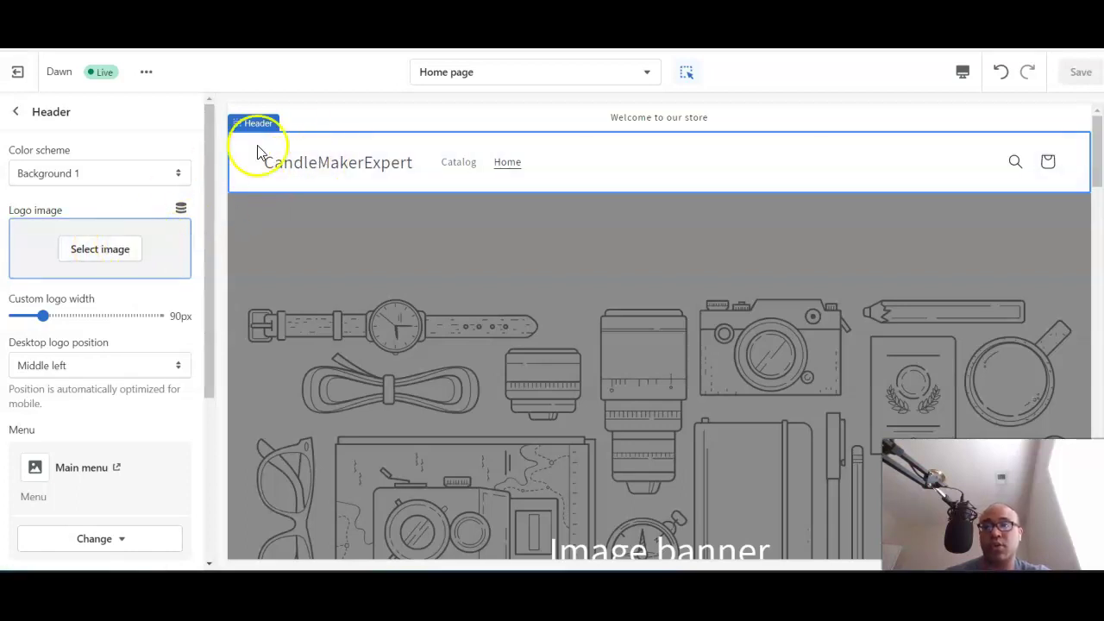
{"action": "left_click", "coordinate": [99, 249]}
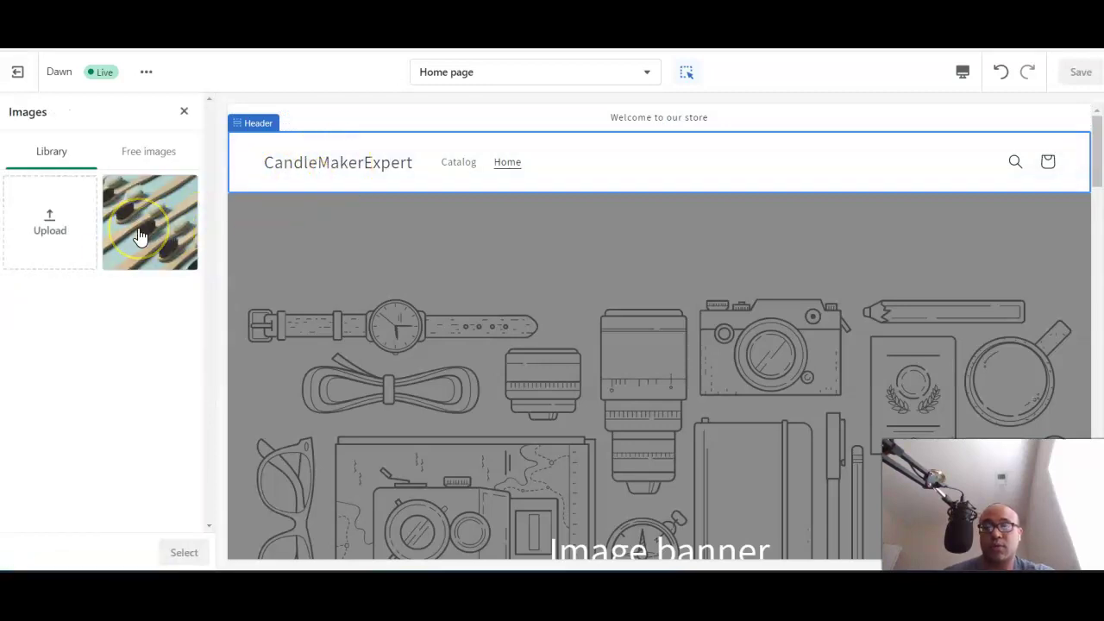
{"action": "left_click", "coordinate": [140, 235]}
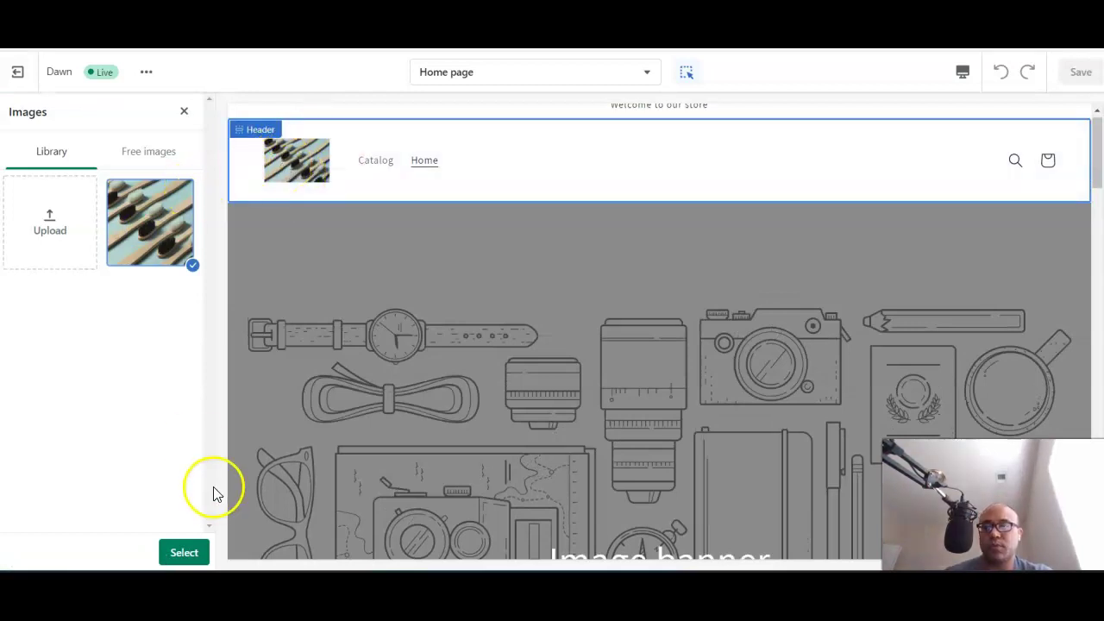
{"action": "left_click", "coordinate": [183, 111]}
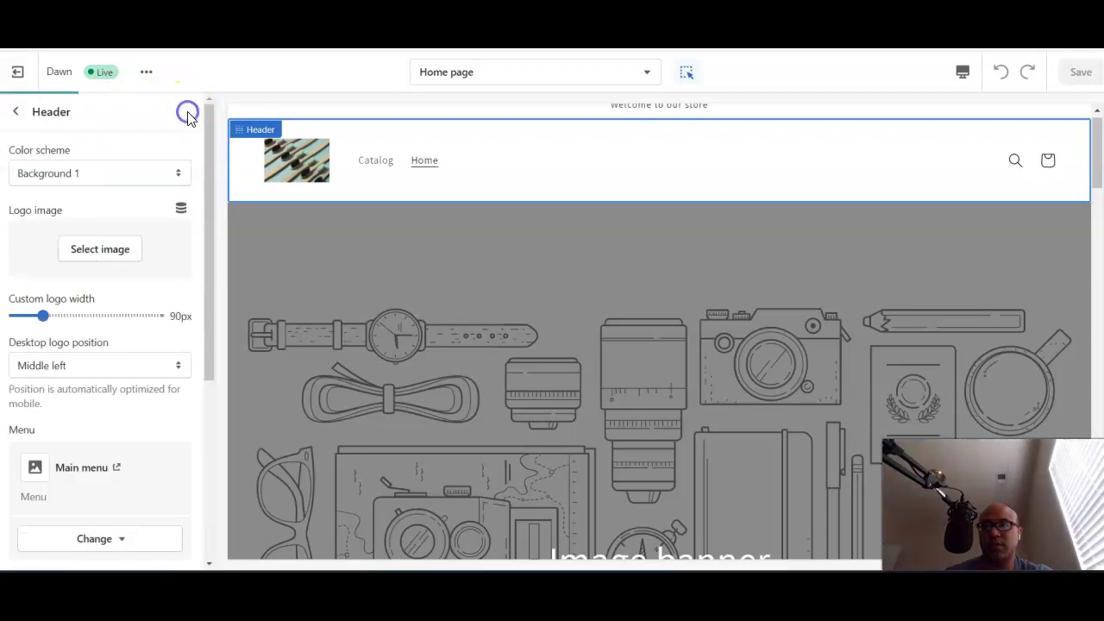
Step: Try the Top center desktop logo position for the header and set it back to Middle left
{"action": "scroll", "coordinate": [90, 344], "scroll_direction": "down", "scroll_amount": 1}
{"action": "scroll", "coordinate": [84, 343], "scroll_direction": "down", "scroll_amount": 4}
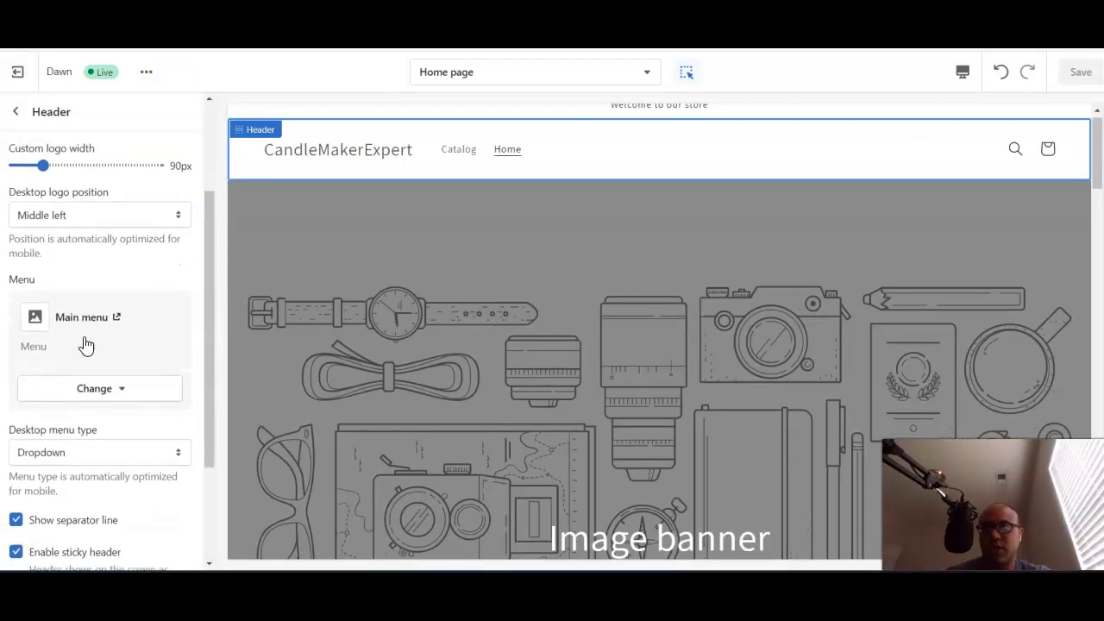
{"action": "scroll", "coordinate": [85, 344], "scroll_direction": "up", "scroll_amount": 2}
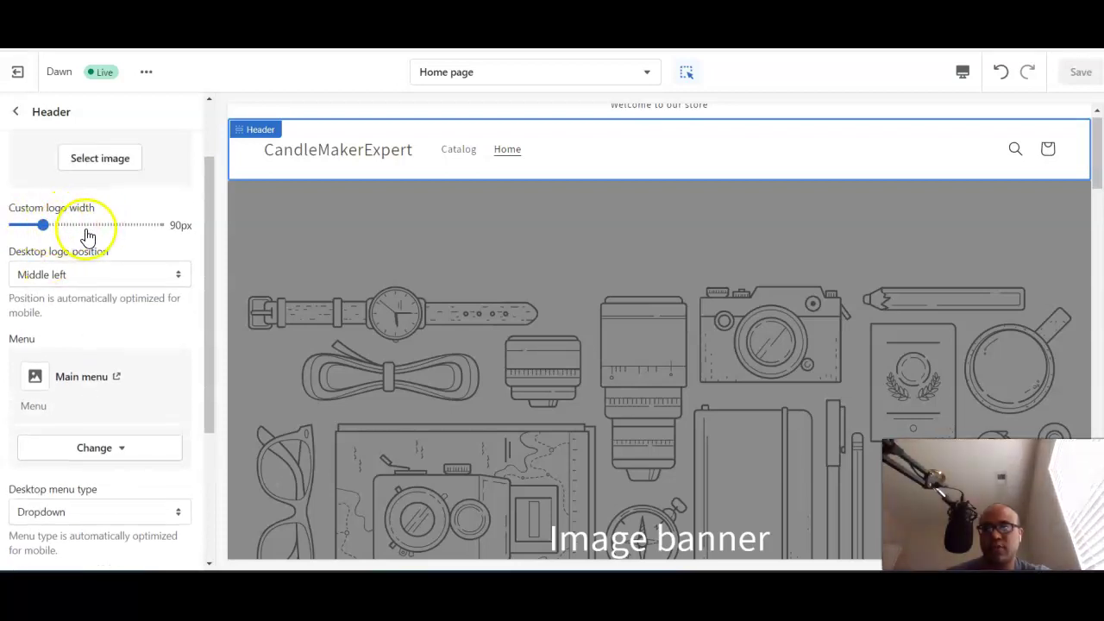
{"action": "left_click", "coordinate": [104, 269]}
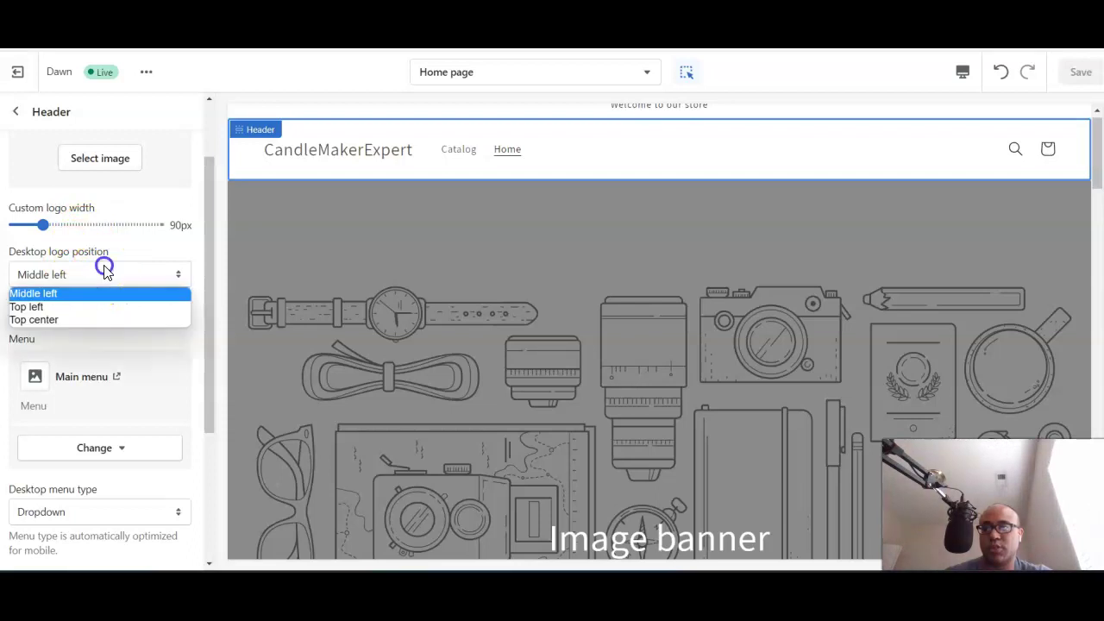
{"action": "left_click", "coordinate": [41, 320]}
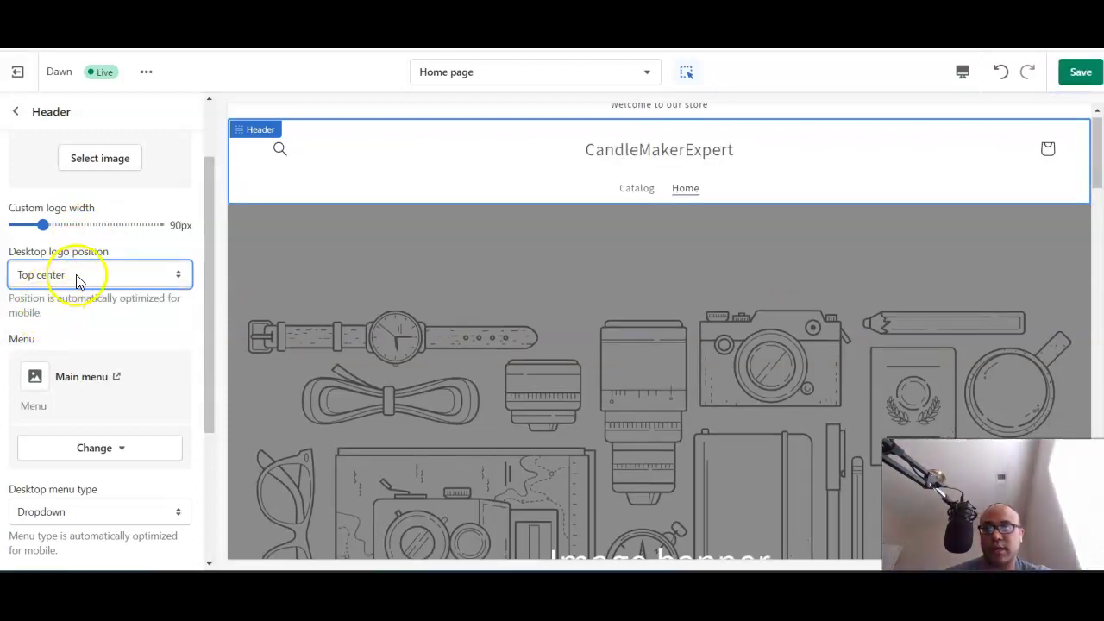
{"action": "left_click", "coordinate": [87, 272]}
{"action": "left_click", "coordinate": [34, 293]}
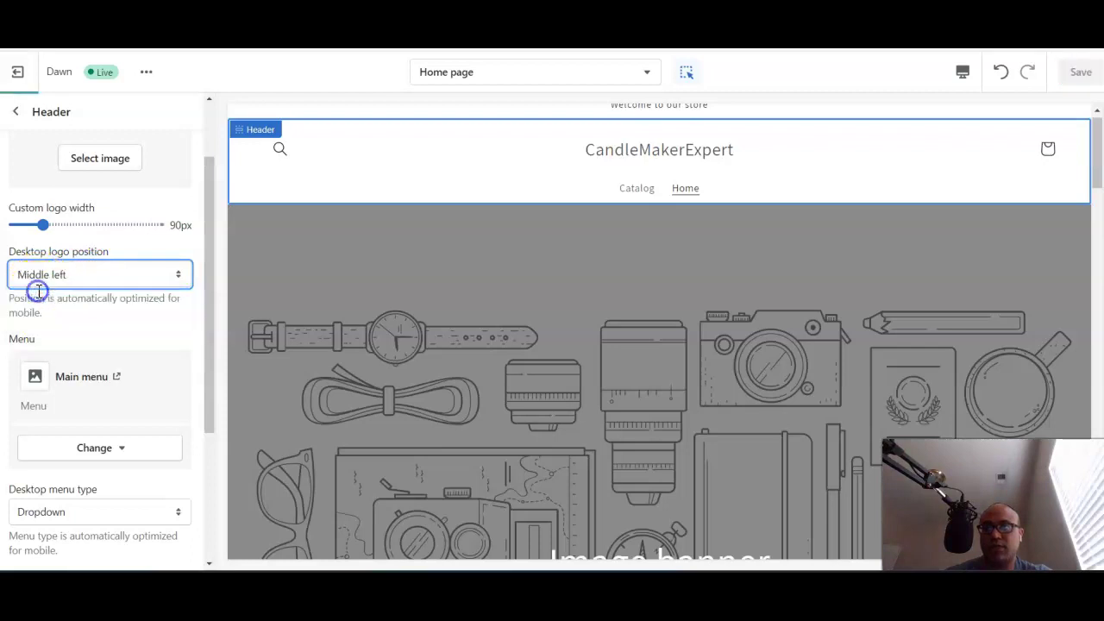
Step: Examine the header's menu, separator line and sticky header options, and check the sticky header's behavior along the home page preview
{"action": "scroll", "coordinate": [95, 336], "scroll_direction": "down", "scroll_amount": 5}
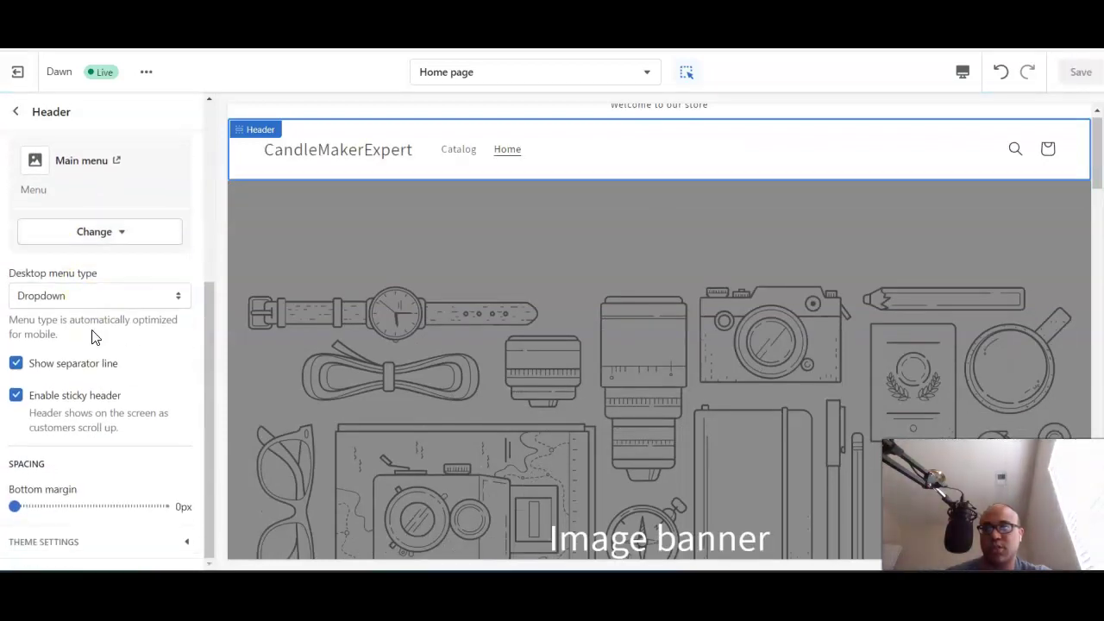
{"action": "left_click", "coordinate": [119, 362]}
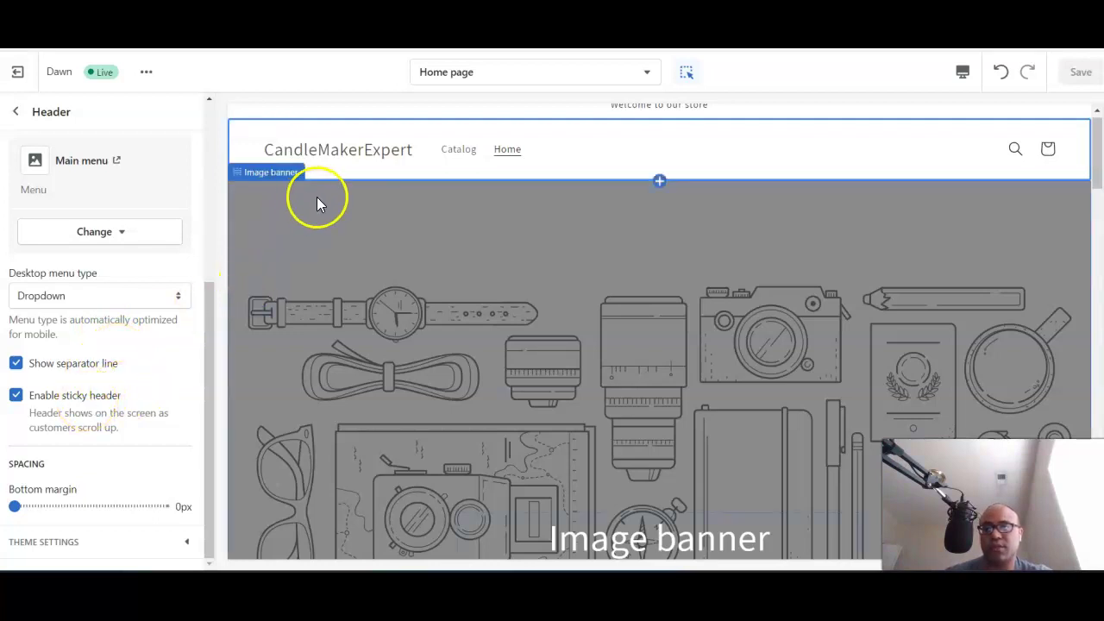
{"action": "scroll", "coordinate": [345, 339], "scroll_direction": "down", "scroll_amount": 2}
{"action": "scroll", "coordinate": [348, 347], "scroll_direction": "down", "scroll_amount": 5}
{"action": "scroll", "coordinate": [348, 346], "scroll_direction": "up", "scroll_amount": 1}
{"action": "scroll", "coordinate": [348, 347], "scroll_direction": "up", "scroll_amount": 1}
{"action": "scroll", "coordinate": [348, 347], "scroll_direction": "up", "scroll_amount": 1}
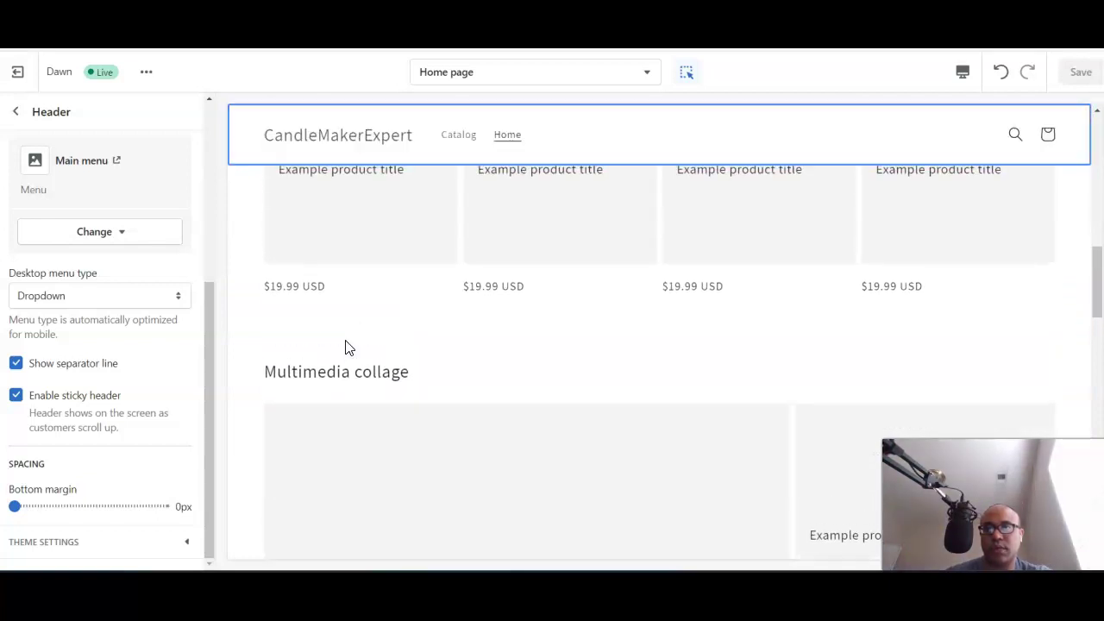
{"action": "scroll", "coordinate": [367, 363], "scroll_direction": "down", "scroll_amount": 8}
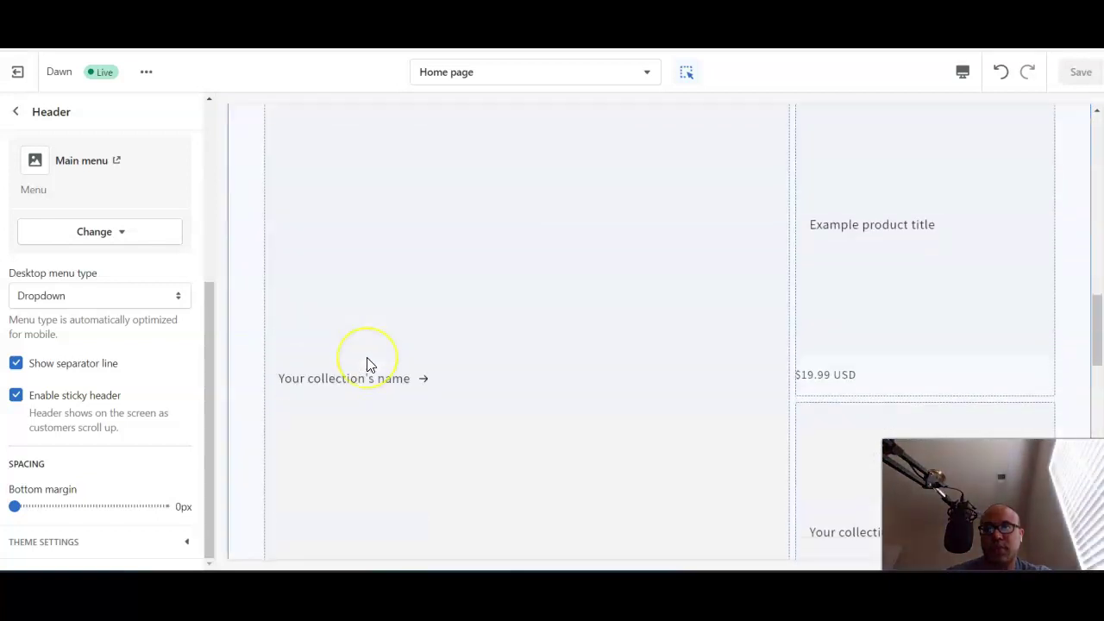
{"action": "scroll", "coordinate": [368, 364], "scroll_direction": "up", "scroll_amount": 3}
{"action": "scroll", "coordinate": [367, 364], "scroll_direction": "up", "scroll_amount": 1}
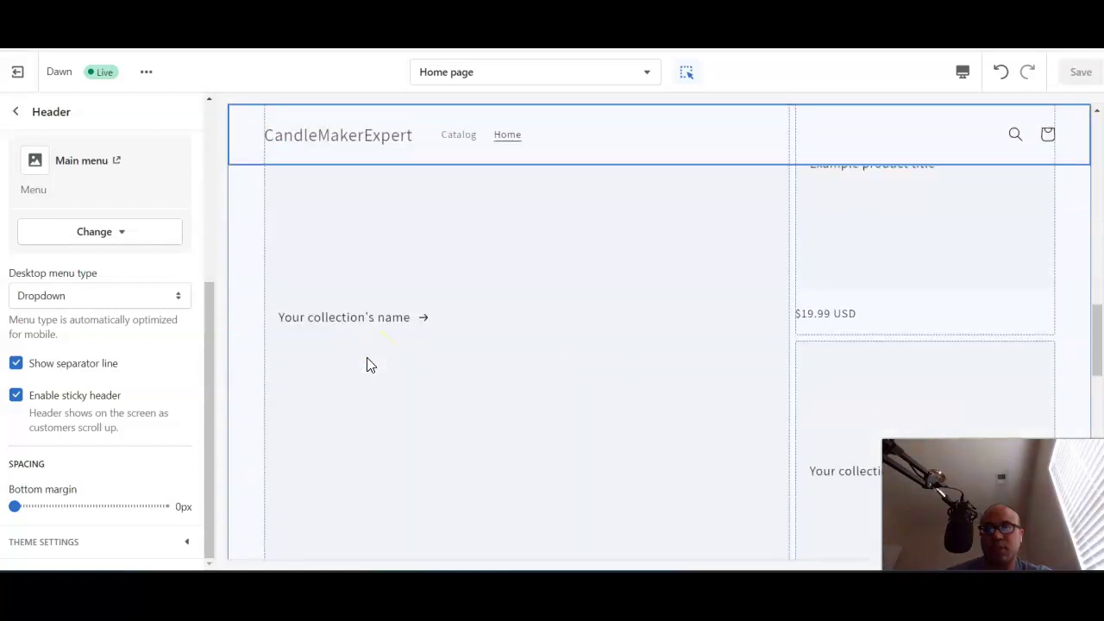
{"action": "scroll", "coordinate": [367, 365], "scroll_direction": "up", "scroll_amount": 5}
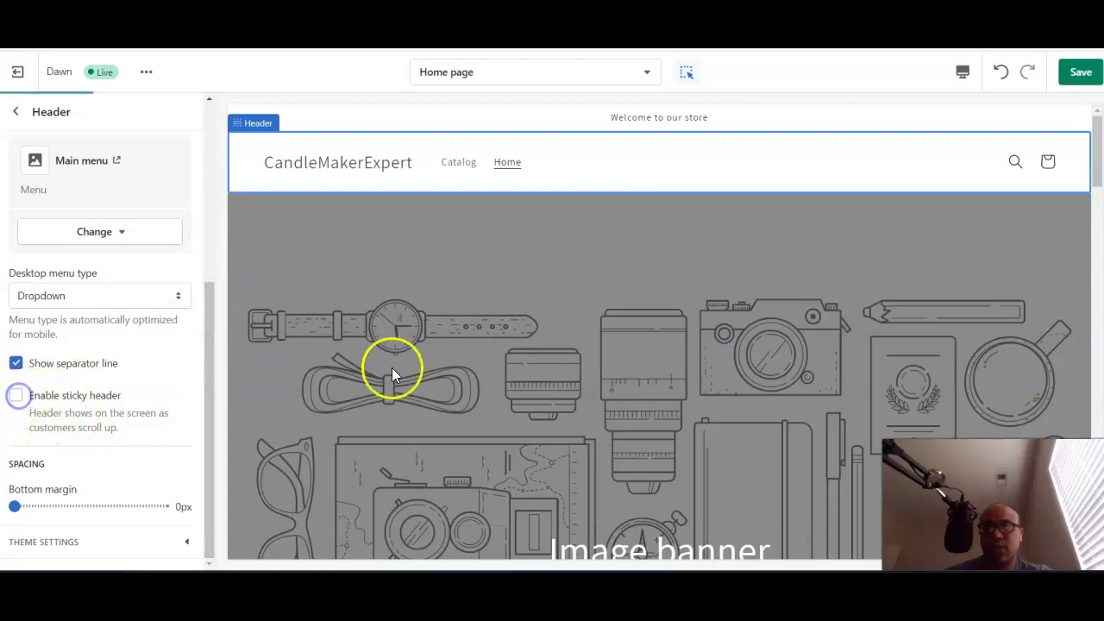
Step: Try the home page preview with the sticky header disabled and enable the sticky header again
{"action": "scroll", "coordinate": [432, 402], "scroll_direction": "down", "scroll_amount": 10}
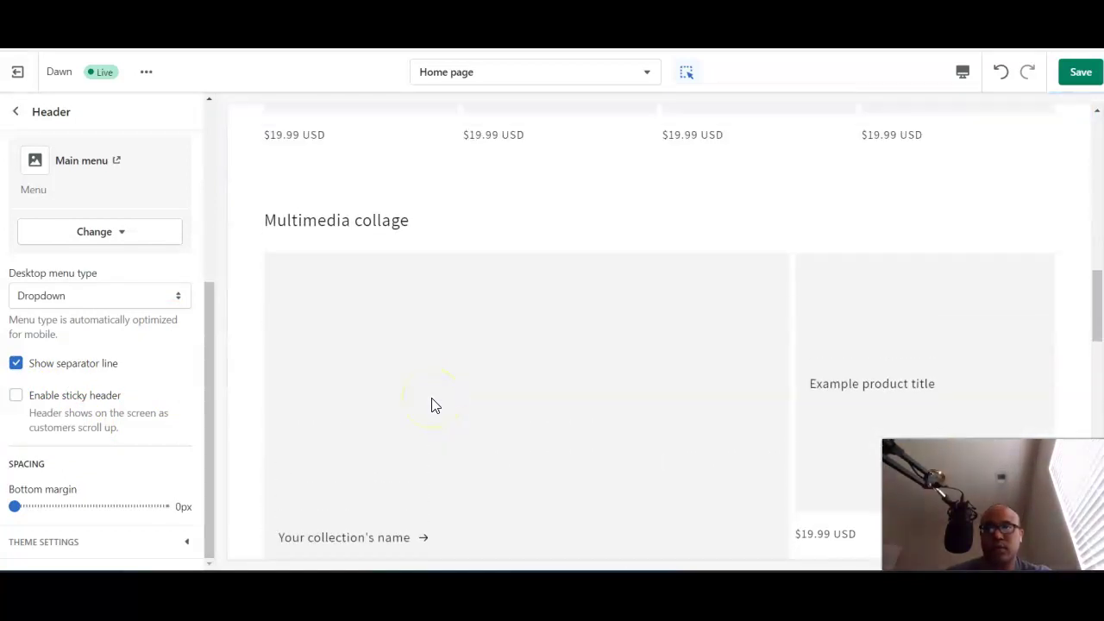
{"action": "scroll", "coordinate": [434, 405], "scroll_direction": "up", "scroll_amount": 10}
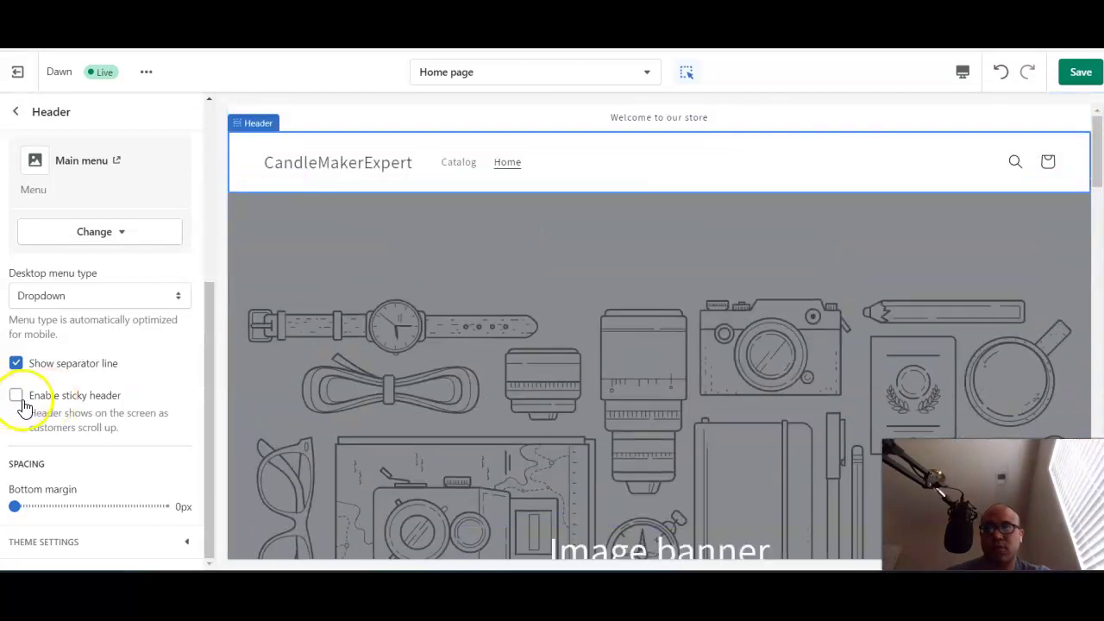
{"action": "left_click", "coordinate": [17, 399]}
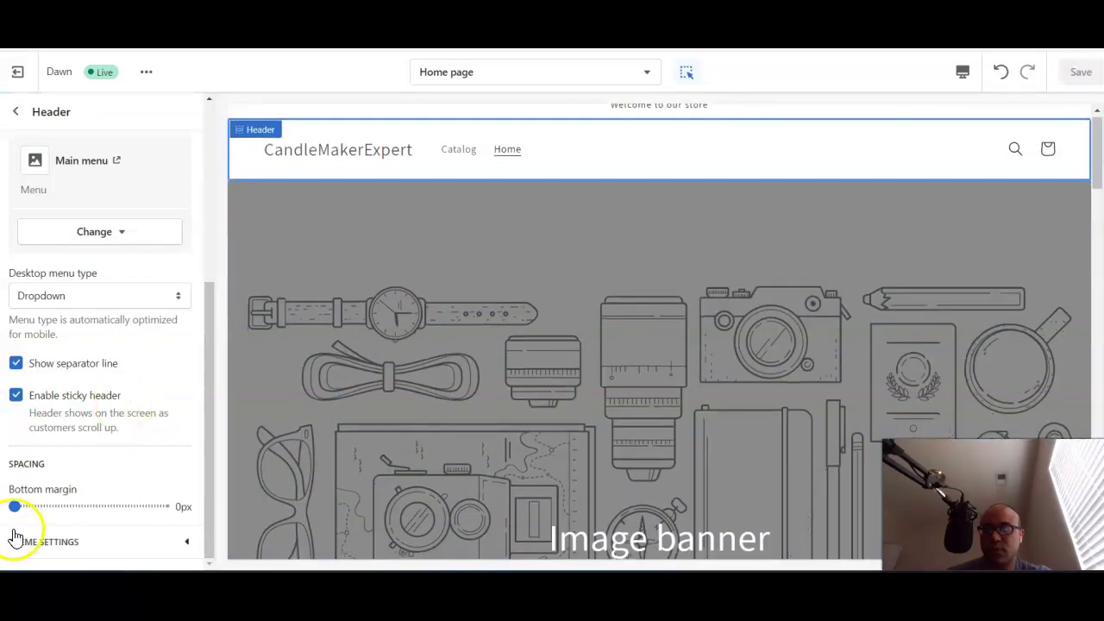
Step: Try a bottom margin of 40px for the header and set it back to 0px
{"action": "left_click", "coordinate": [74, 507]}
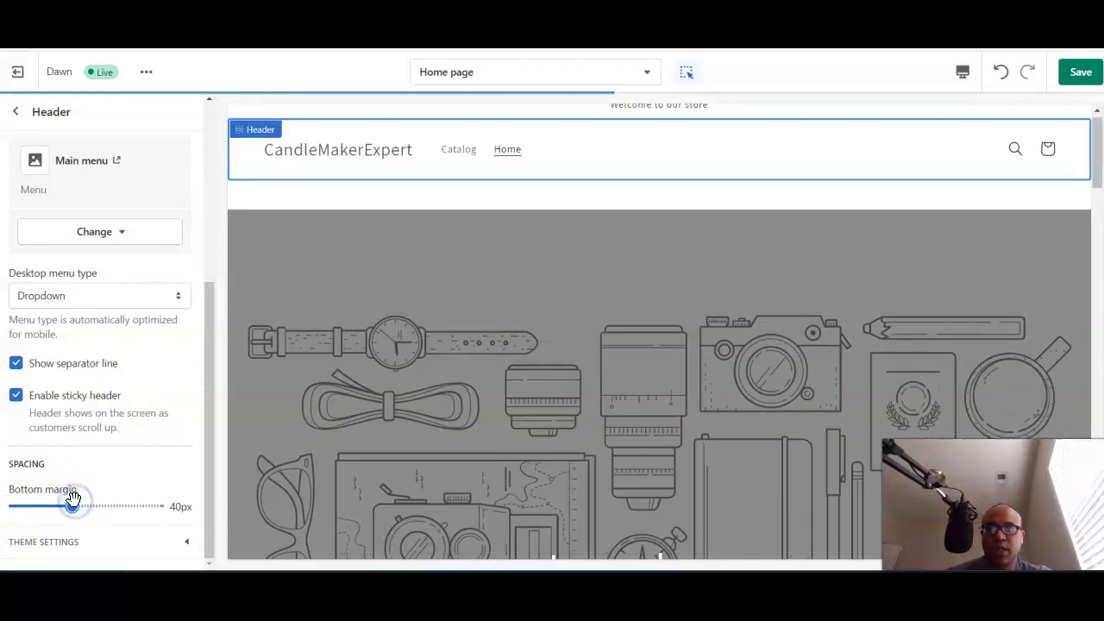
{"action": "left_click", "coordinate": [14, 508]}
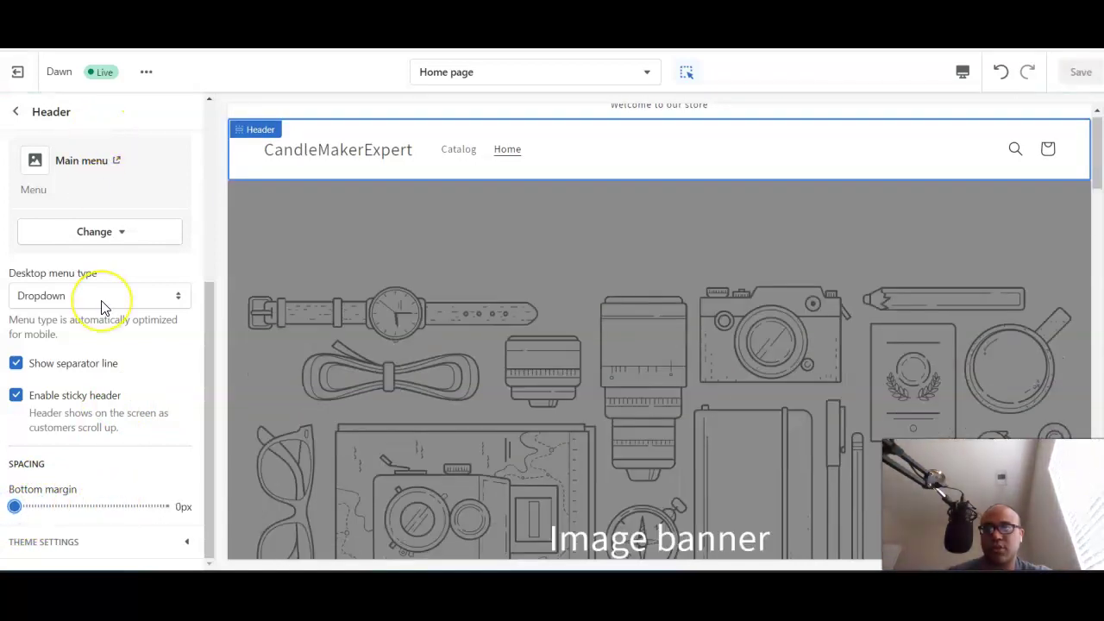
{"action": "scroll", "coordinate": [101, 307], "scroll_direction": "up", "scroll_amount": 4}
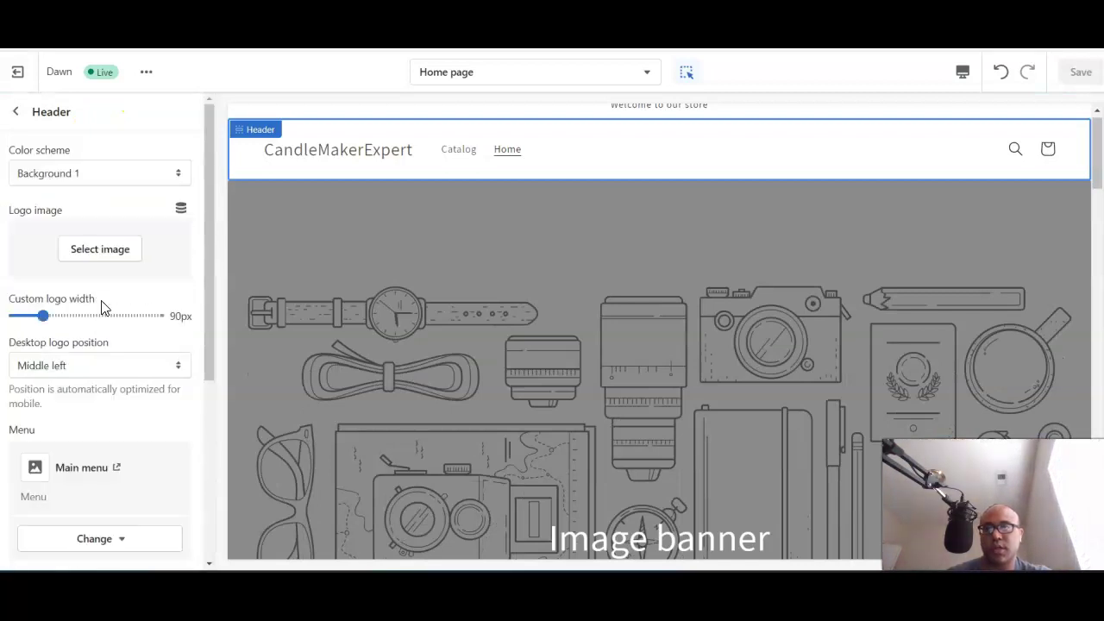
Step: Leave the header settings, locate the image banner in the home page preview and open the Image banner section's settings
{"action": "left_click", "coordinate": [19, 109]}
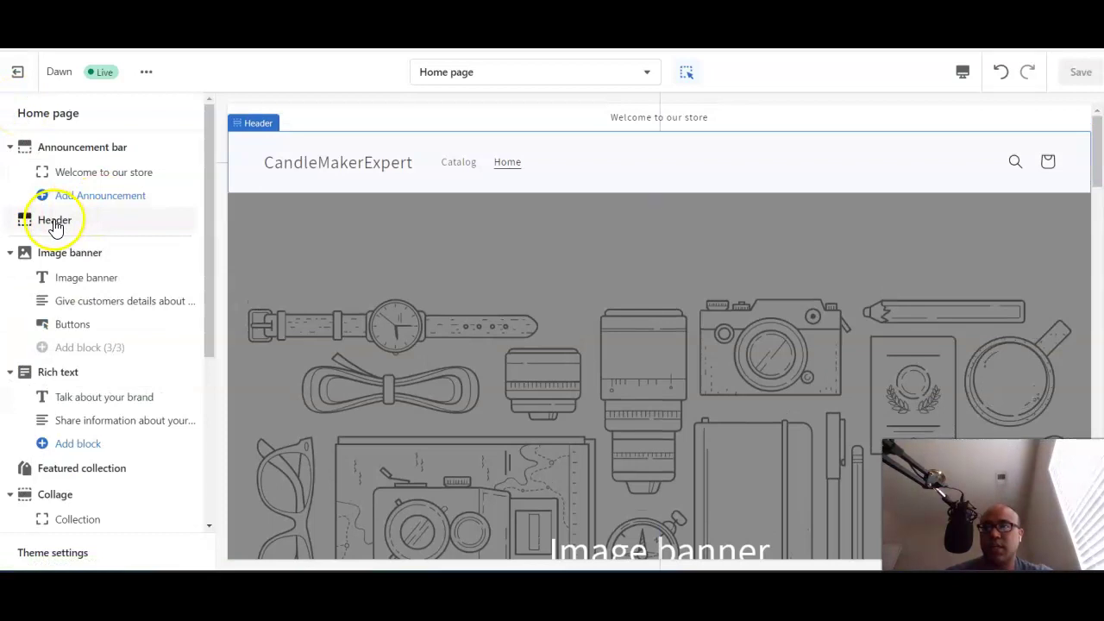
{"action": "left_click", "coordinate": [59, 255]}
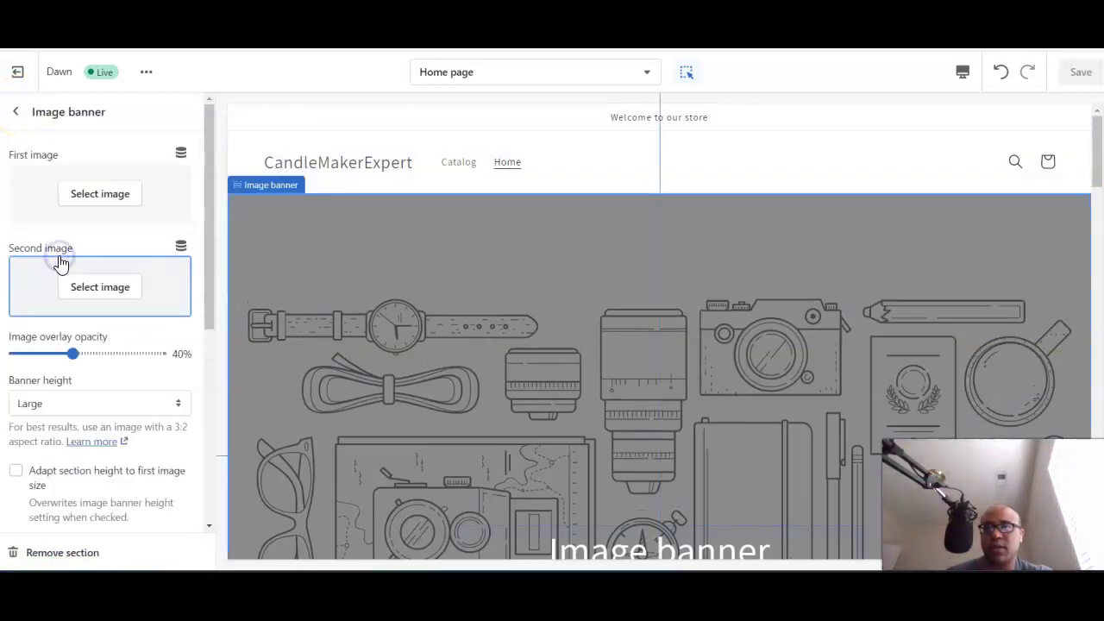
{"action": "left_click", "coordinate": [21, 116]}
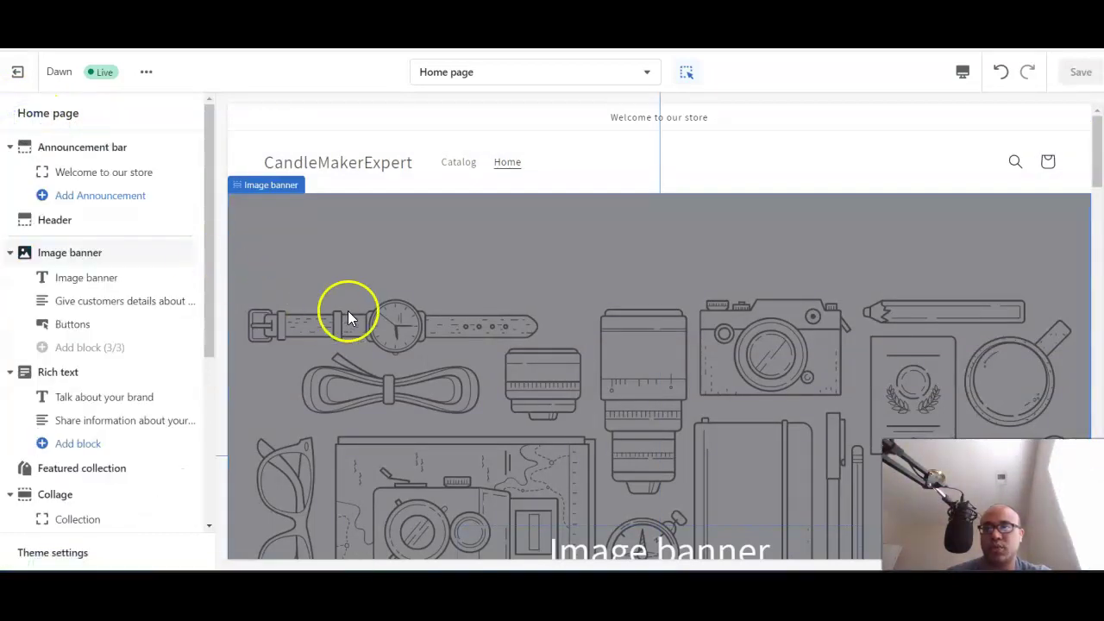
{"action": "scroll", "coordinate": [347, 311], "scroll_direction": "down", "scroll_amount": 2}
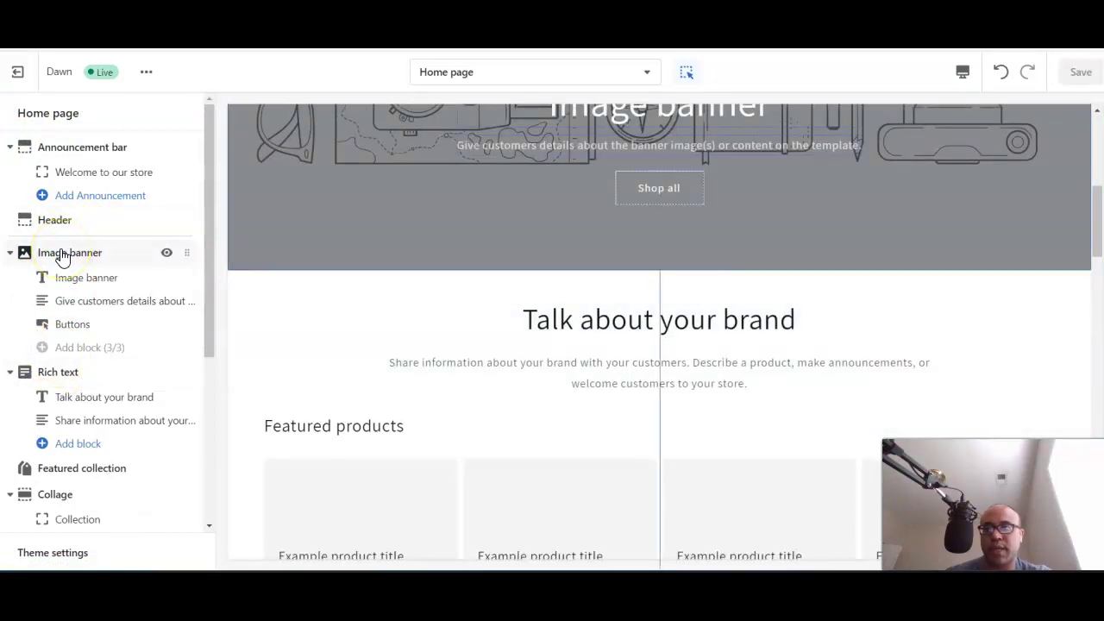
{"action": "left_click", "coordinate": [72, 253]}
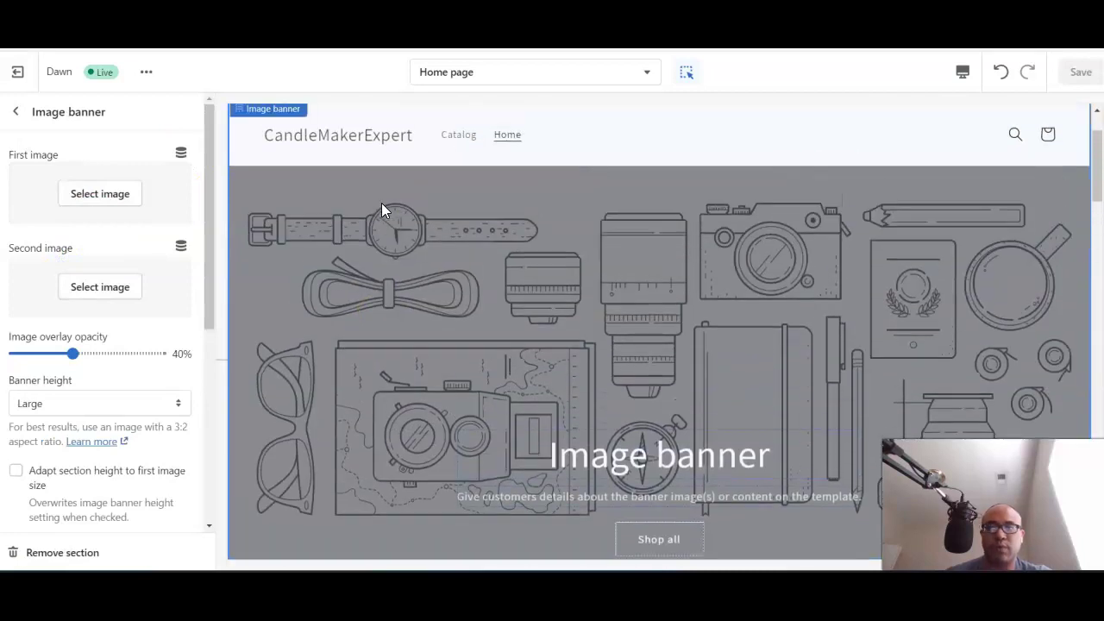
Step: Try the library's toothbrush picture and a Shop Local free image of shelved jars as the banner's first image, and discard the choice
{"action": "left_click", "coordinate": [90, 198]}
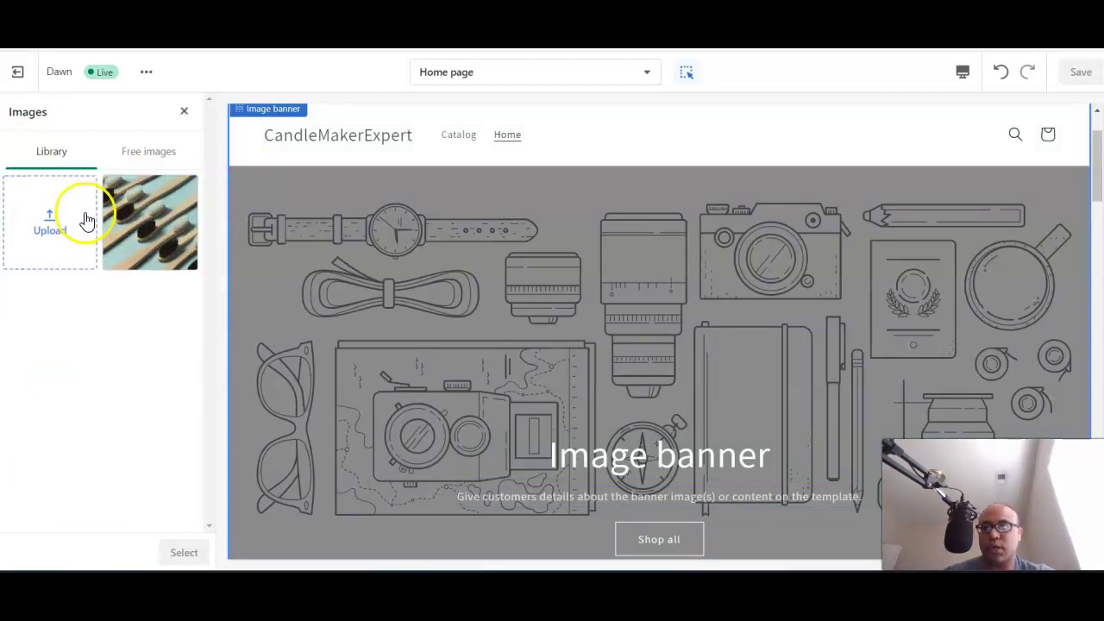
{"action": "left_click", "coordinate": [140, 222]}
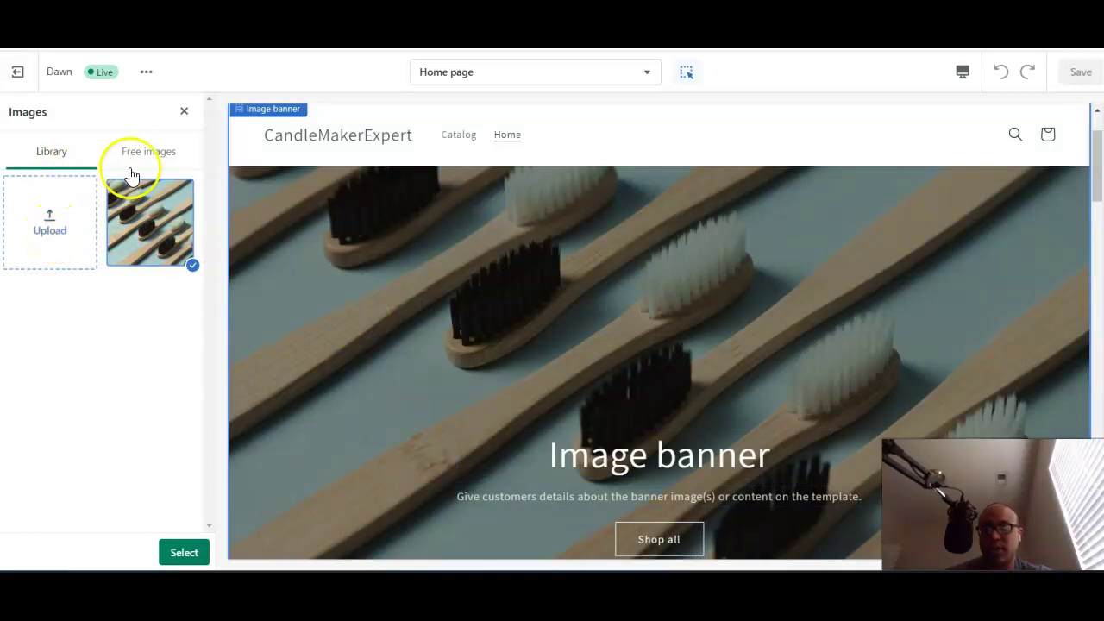
{"action": "left_click", "coordinate": [151, 152]}
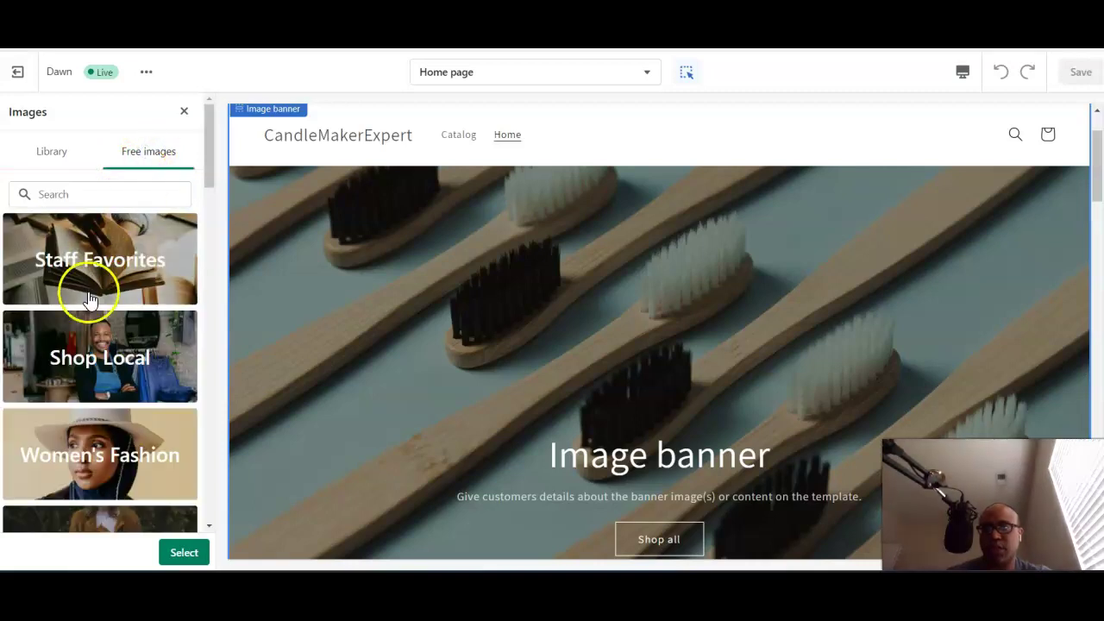
{"action": "left_click", "coordinate": [97, 390]}
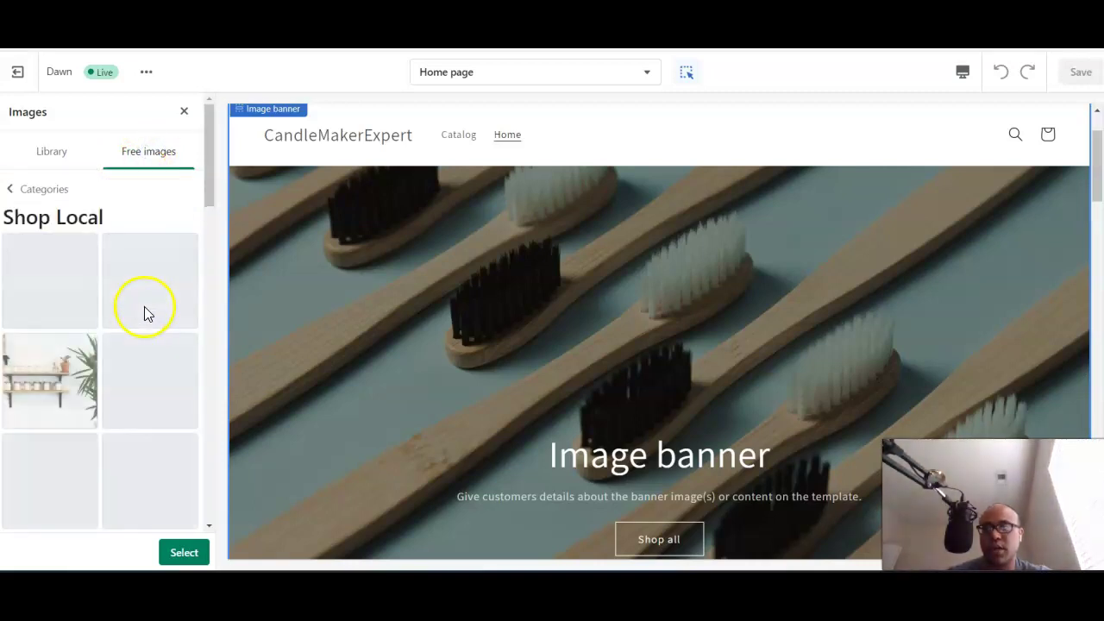
{"action": "left_click", "coordinate": [49, 383]}
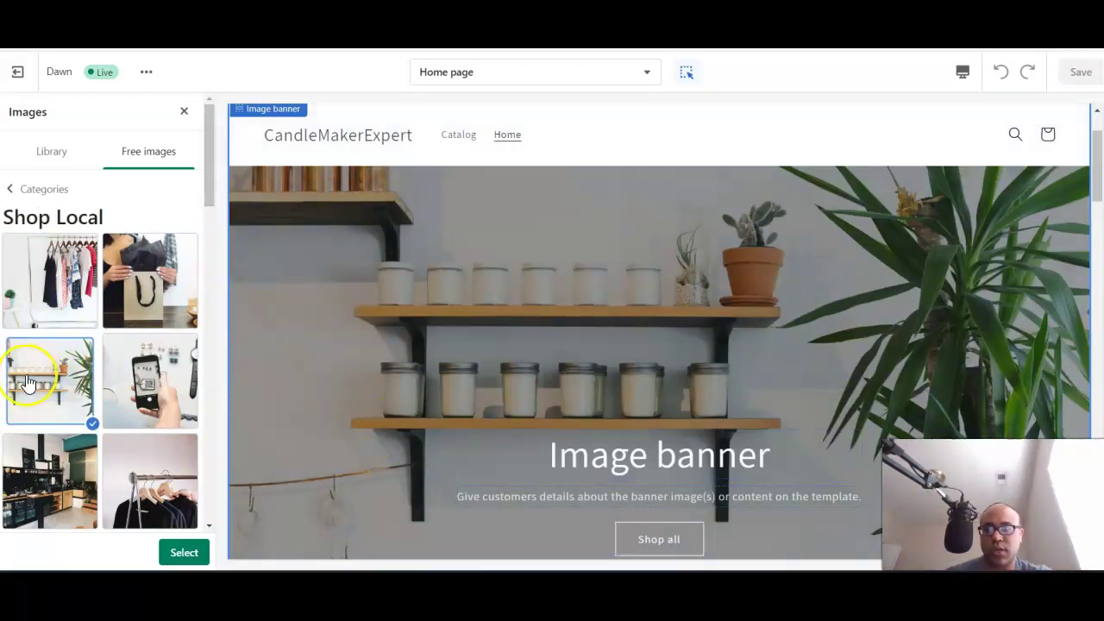
{"action": "scroll", "coordinate": [86, 362], "scroll_direction": "down", "scroll_amount": 3}
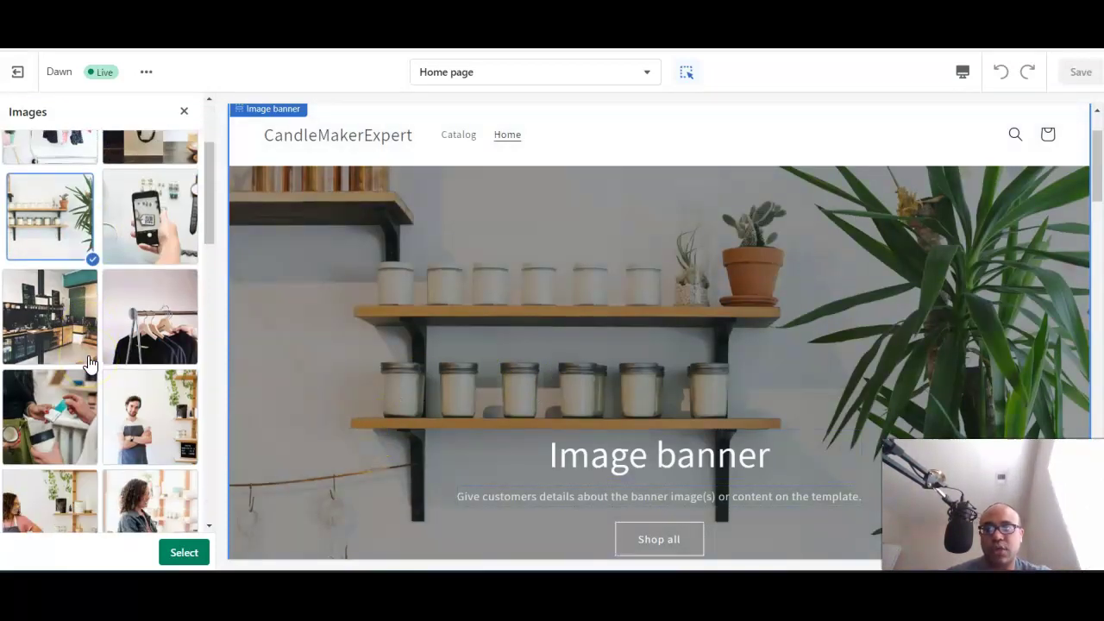
{"action": "scroll", "coordinate": [89, 362], "scroll_direction": "up", "scroll_amount": 3}
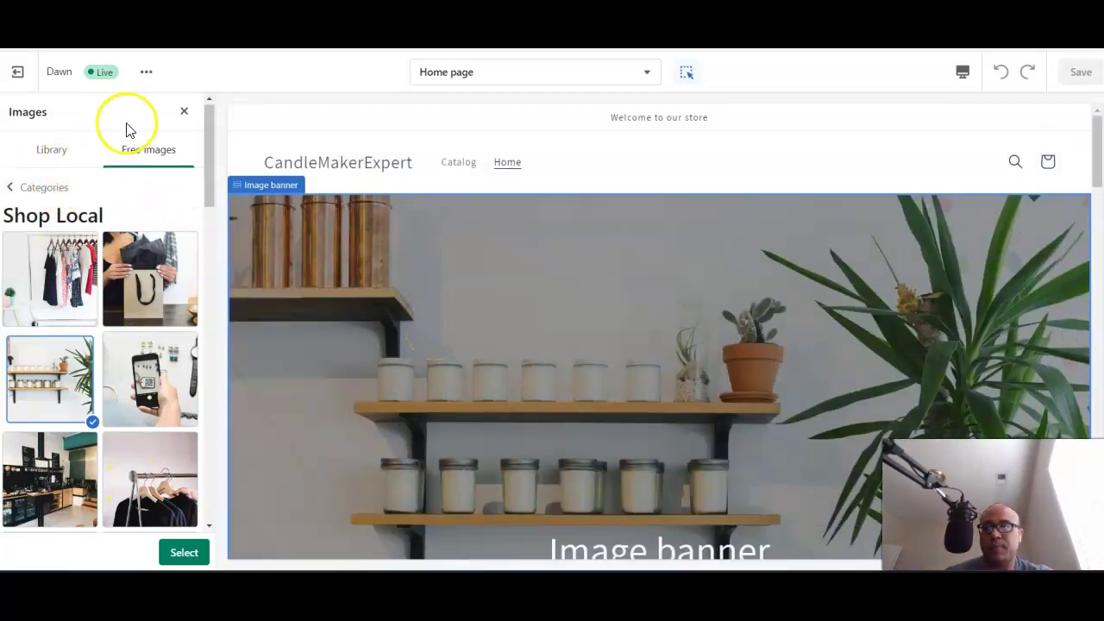
{"action": "left_click", "coordinate": [185, 114]}
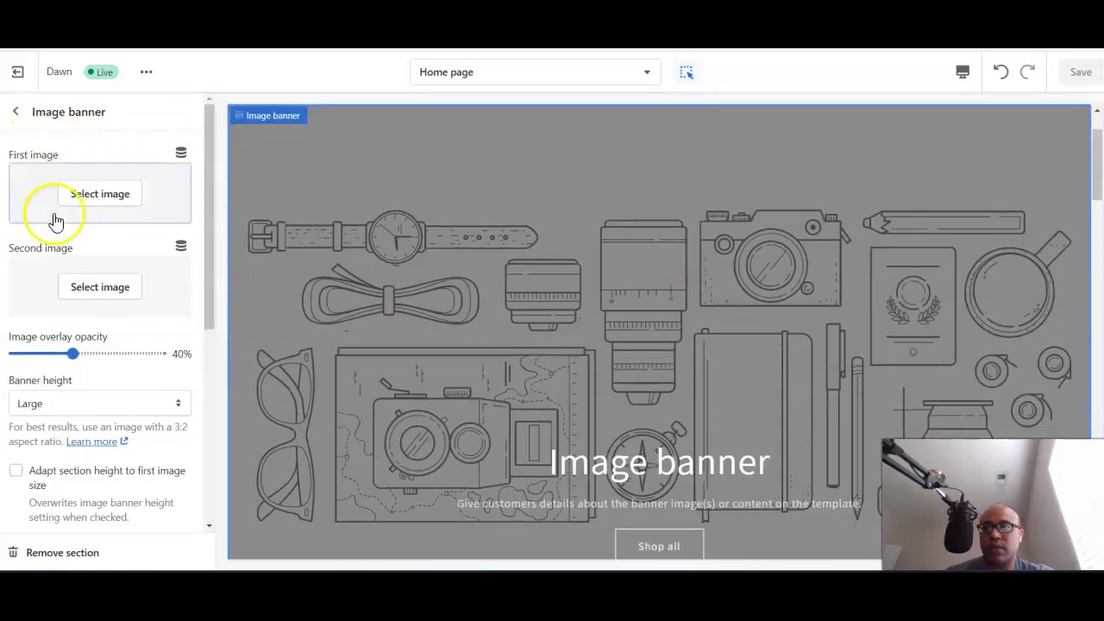
Step: Set the image banner's image overlay opacity to 20%
{"action": "scroll", "coordinate": [37, 319], "scroll_direction": "down", "scroll_amount": 1}
{"action": "scroll", "coordinate": [60, 236], "scroll_direction": "up", "scroll_amount": 1}
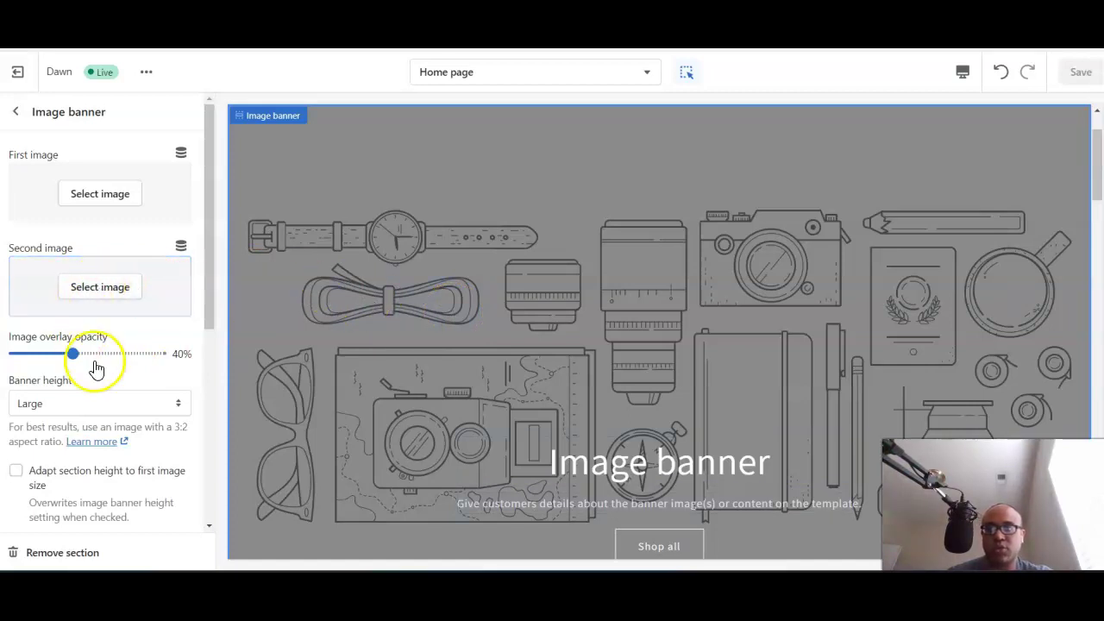
{"action": "scroll", "coordinate": [96, 369], "scroll_direction": "down", "scroll_amount": 1}
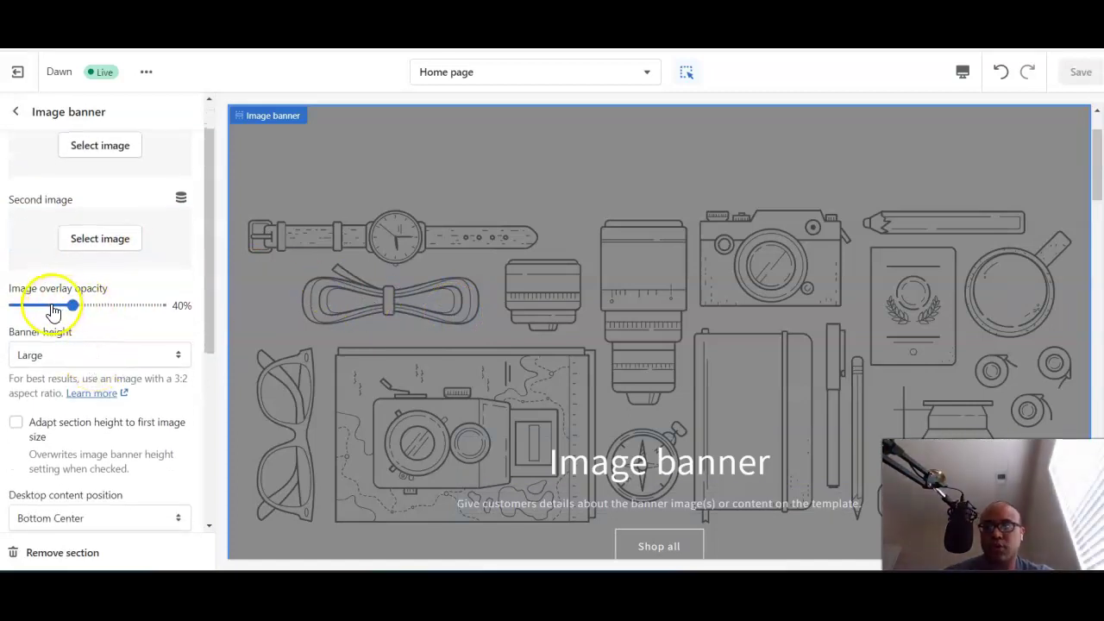
{"action": "left_click_drag", "start_coordinate": [74, 300], "coordinate": [50, 308]}
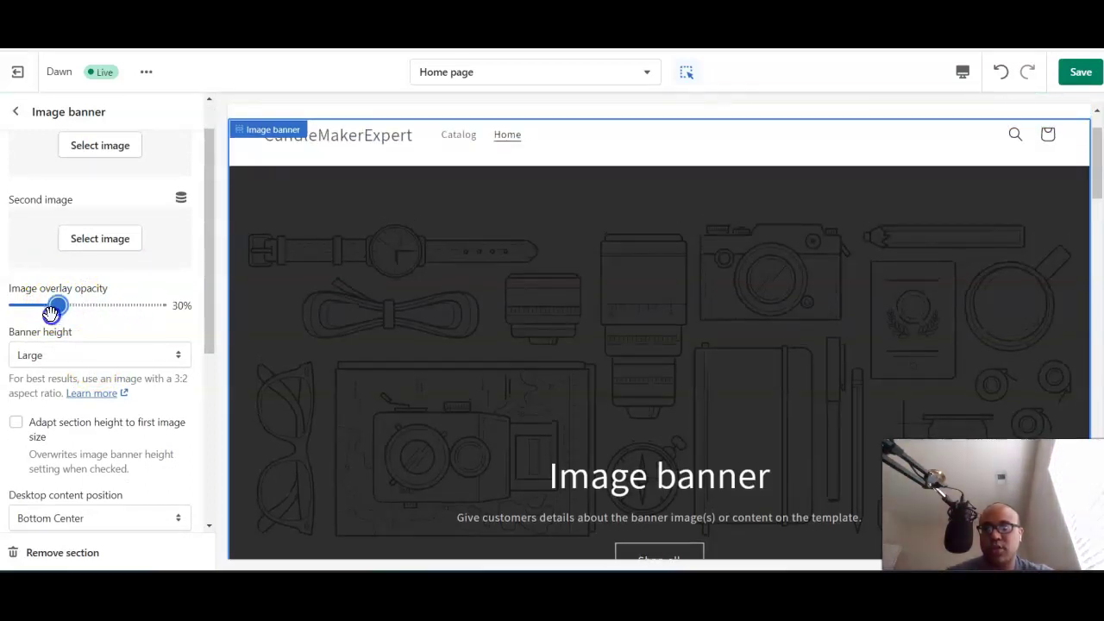
Step: Try the Small banner height for the image banner and set it back to Large
{"action": "scroll", "coordinate": [74, 395], "scroll_direction": "down", "scroll_amount": 2}
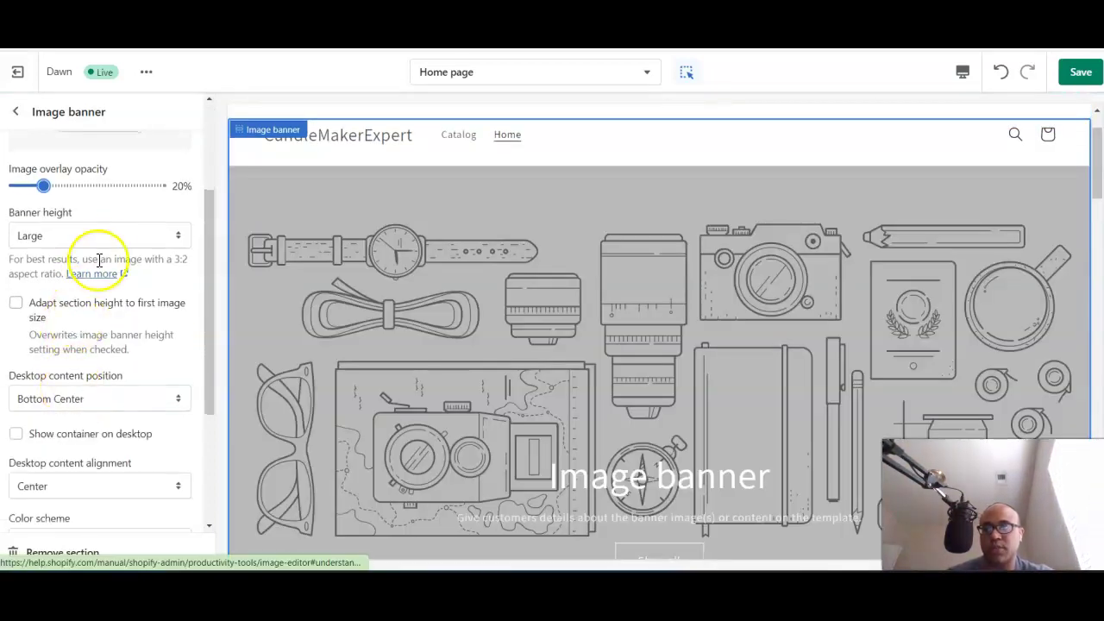
{"action": "left_click", "coordinate": [119, 237]}
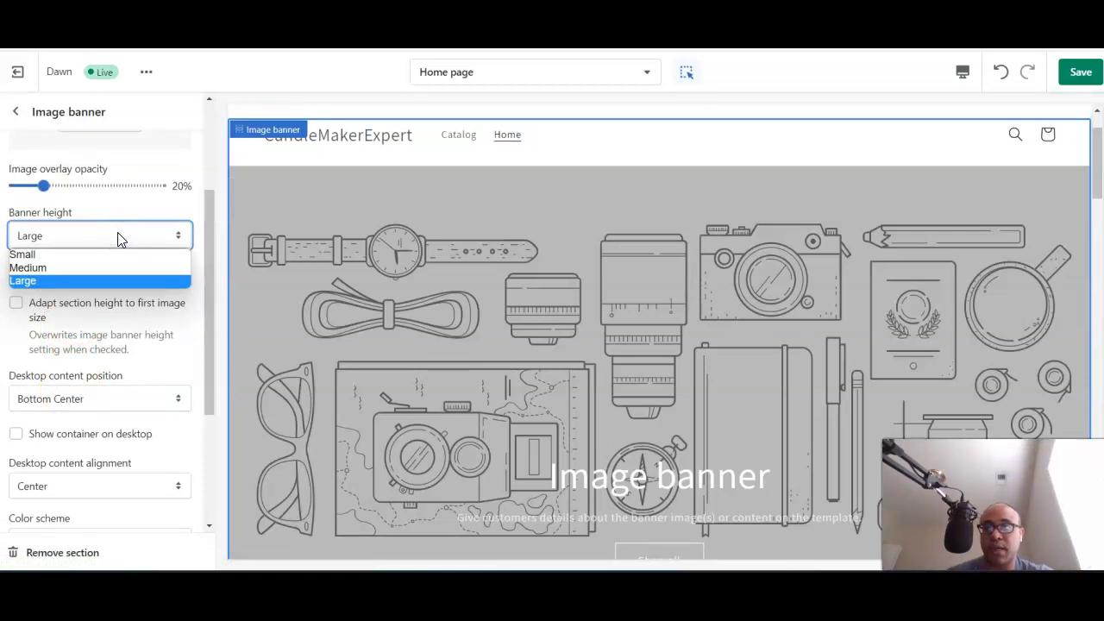
{"action": "left_click", "coordinate": [24, 283]}
{"action": "left_click", "coordinate": [67, 234]}
{"action": "left_click", "coordinate": [29, 255]}
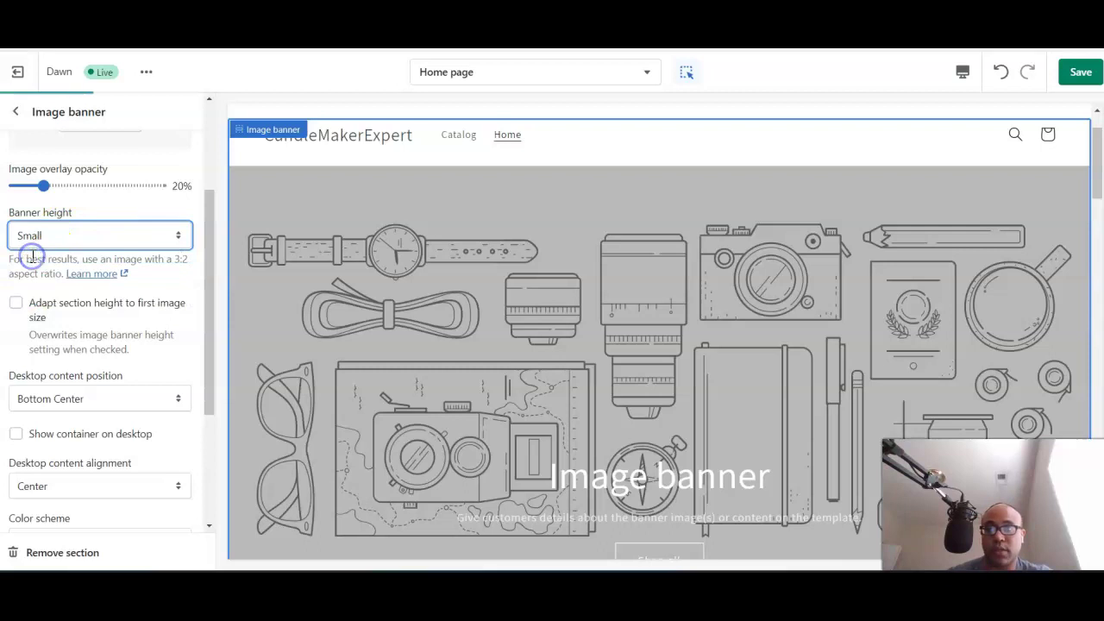
{"action": "left_click", "coordinate": [160, 224]}
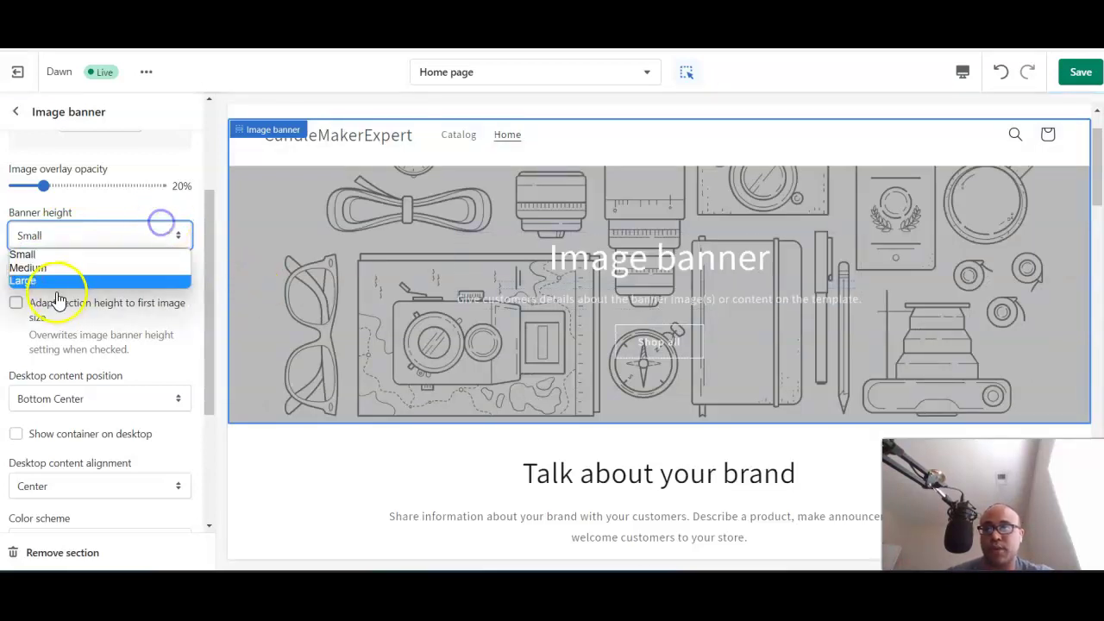
{"action": "left_click", "coordinate": [43, 281]}
Step: Review the image banner's desktop content position, alignment, color scheme and mobile layout settings
{"action": "scroll", "coordinate": [47, 363], "scroll_direction": "down", "scroll_amount": 1}
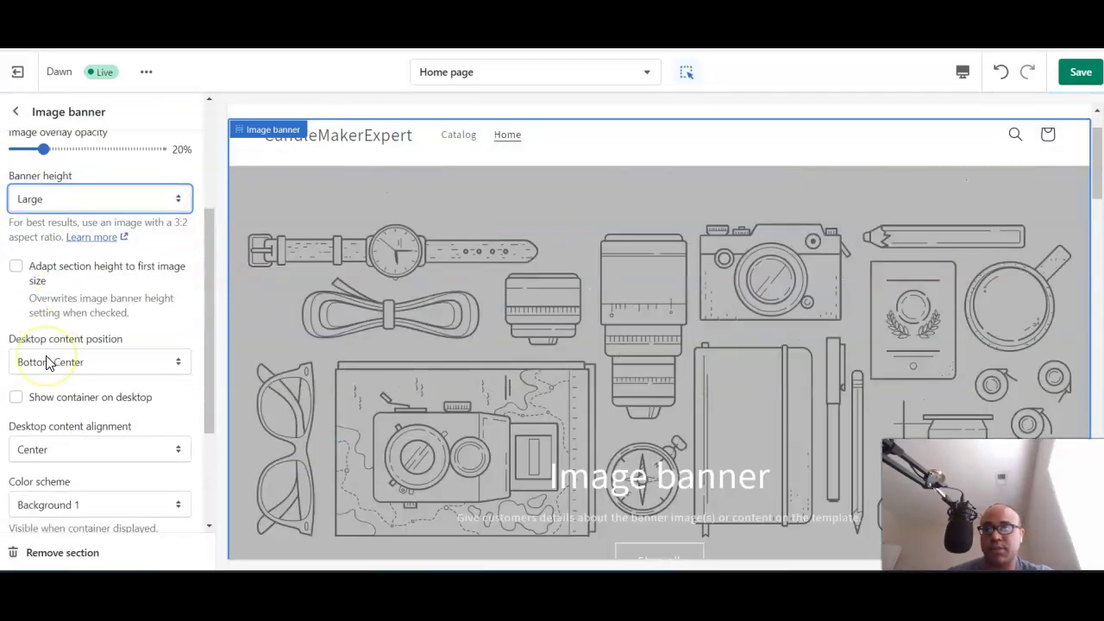
{"action": "scroll", "coordinate": [47, 363], "scroll_direction": "down", "scroll_amount": 3}
{"action": "scroll", "coordinate": [47, 362], "scroll_direction": "down", "scroll_amount": 1}
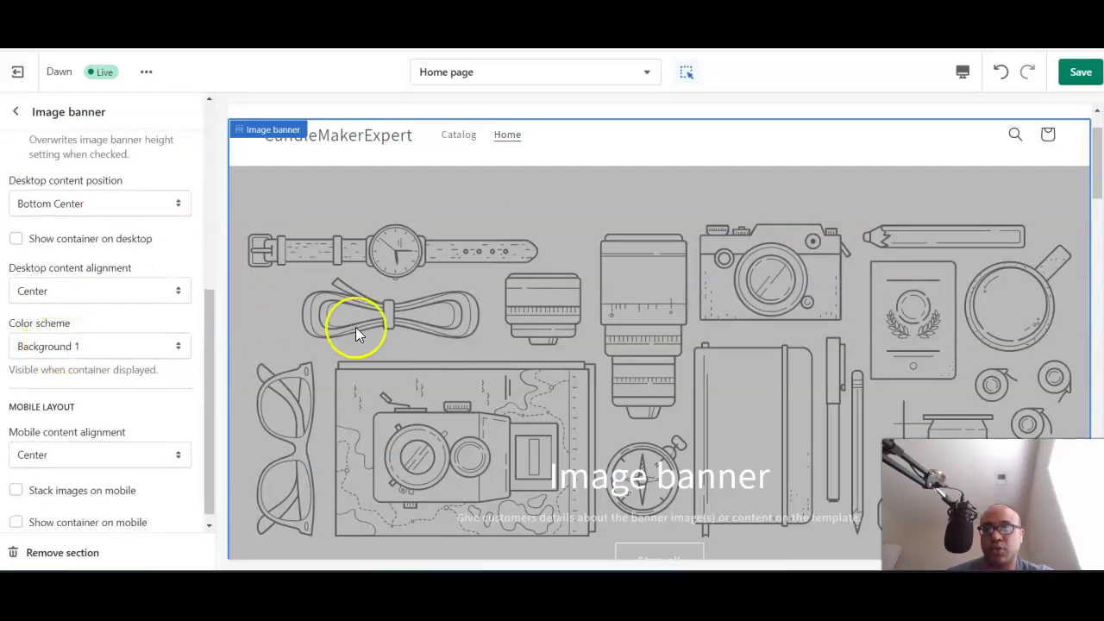
{"action": "scroll", "coordinate": [355, 326], "scroll_direction": "down", "scroll_amount": 1}
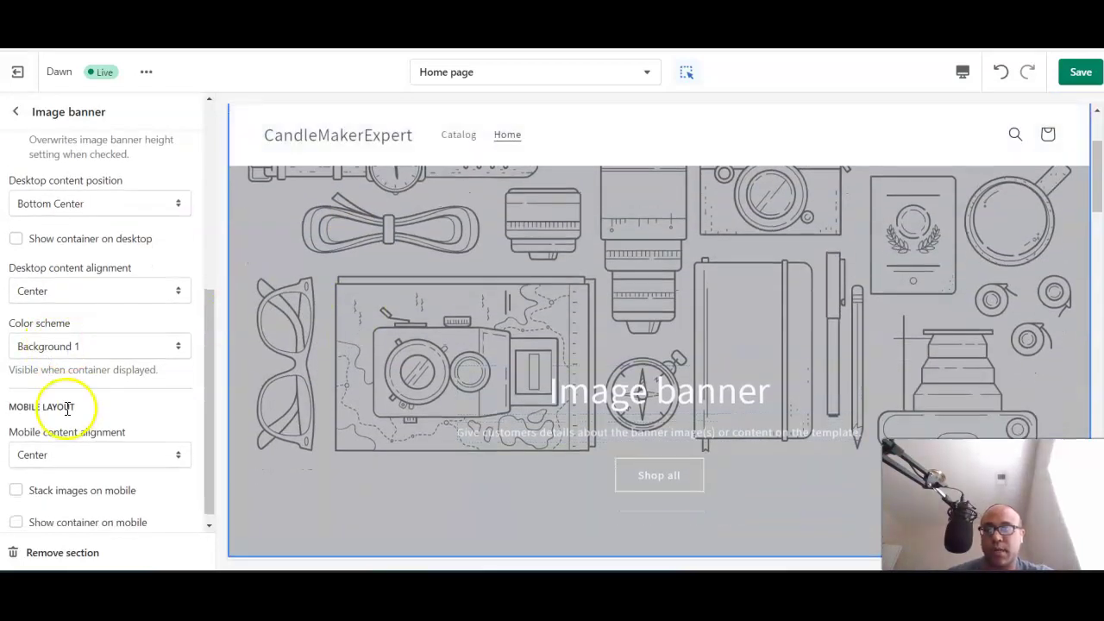
Step: Finish reviewing the image banner and examine the Rich text section's color scheme, full-width and padding settings
{"action": "scroll", "coordinate": [66, 407], "scroll_direction": "down", "scroll_amount": 1}
{"action": "scroll", "coordinate": [66, 414], "scroll_direction": "up", "scroll_amount": 5}
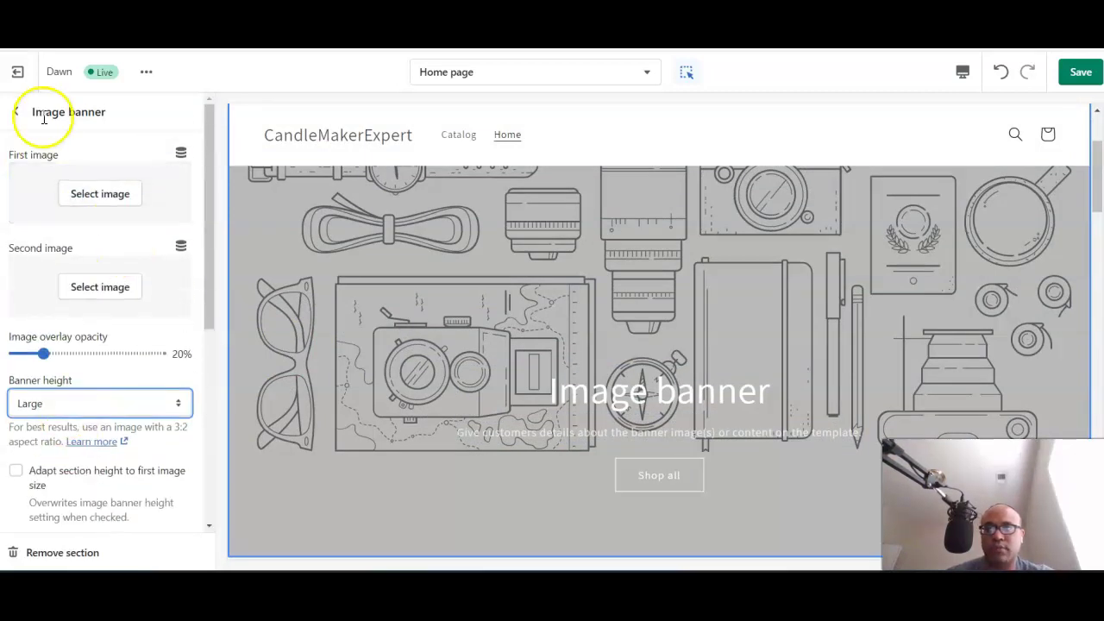
{"action": "left_click", "coordinate": [16, 113]}
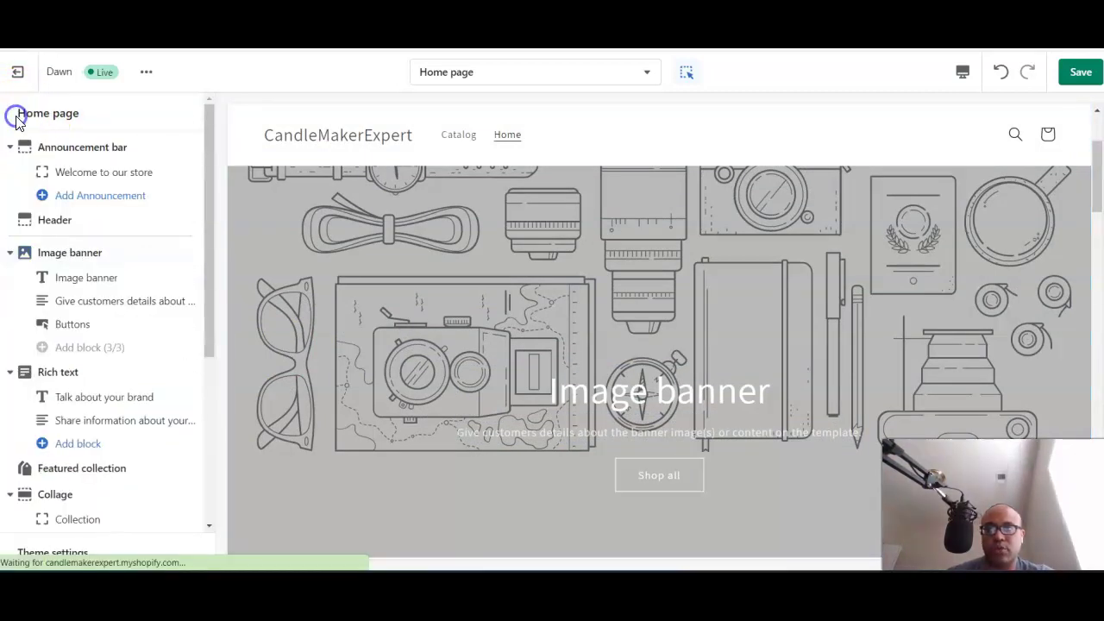
{"action": "scroll", "coordinate": [81, 402], "scroll_direction": "down", "scroll_amount": 1}
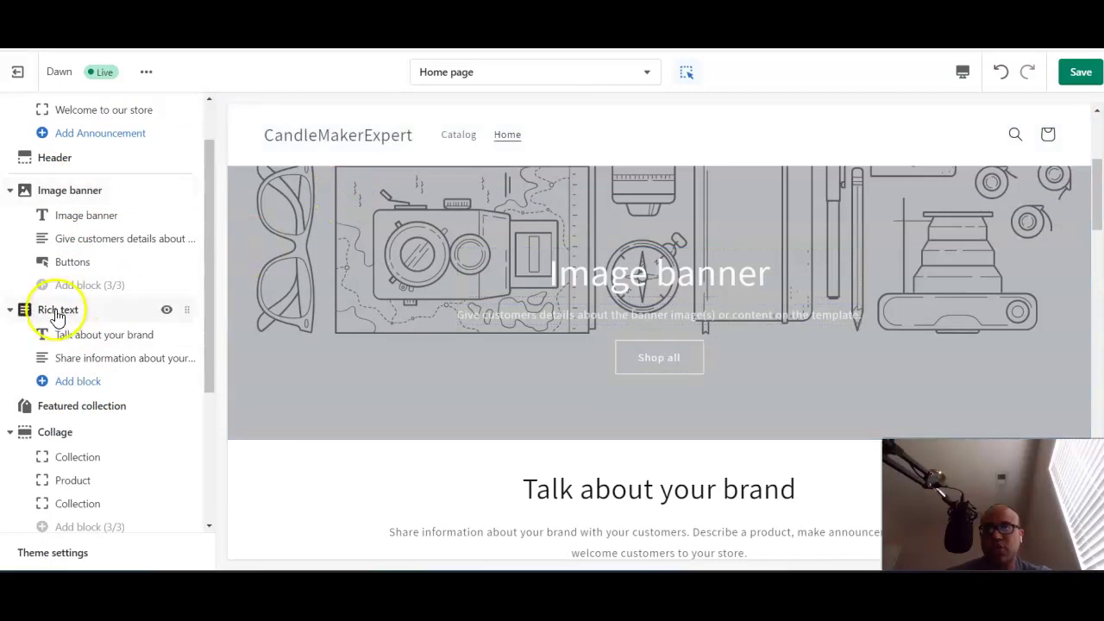
{"action": "left_click", "coordinate": [55, 311]}
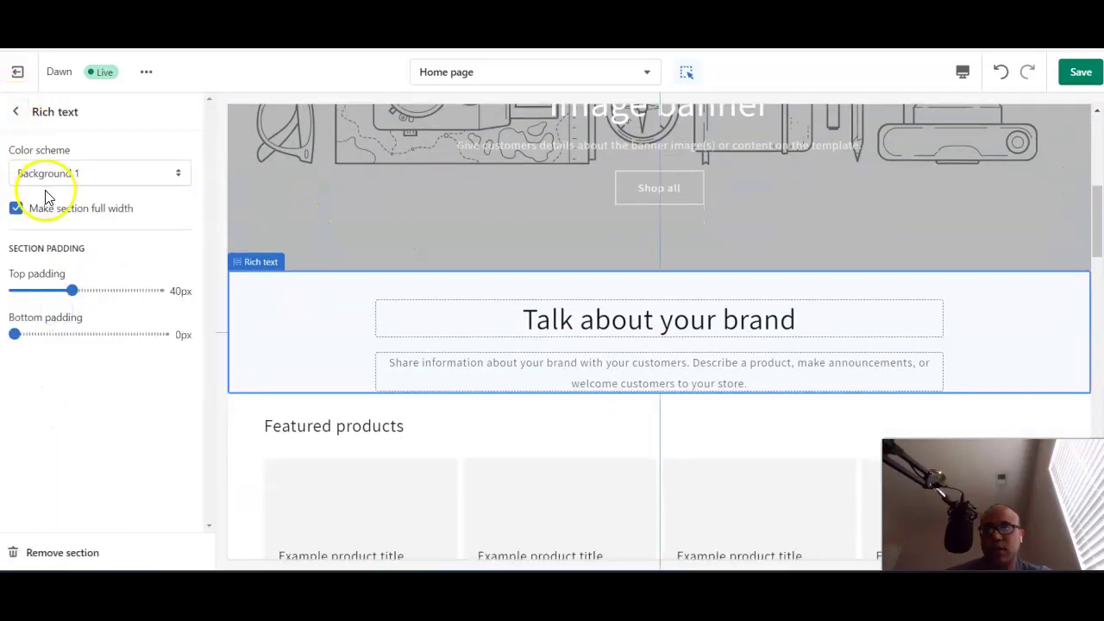
{"action": "left_click", "coordinate": [26, 105]}
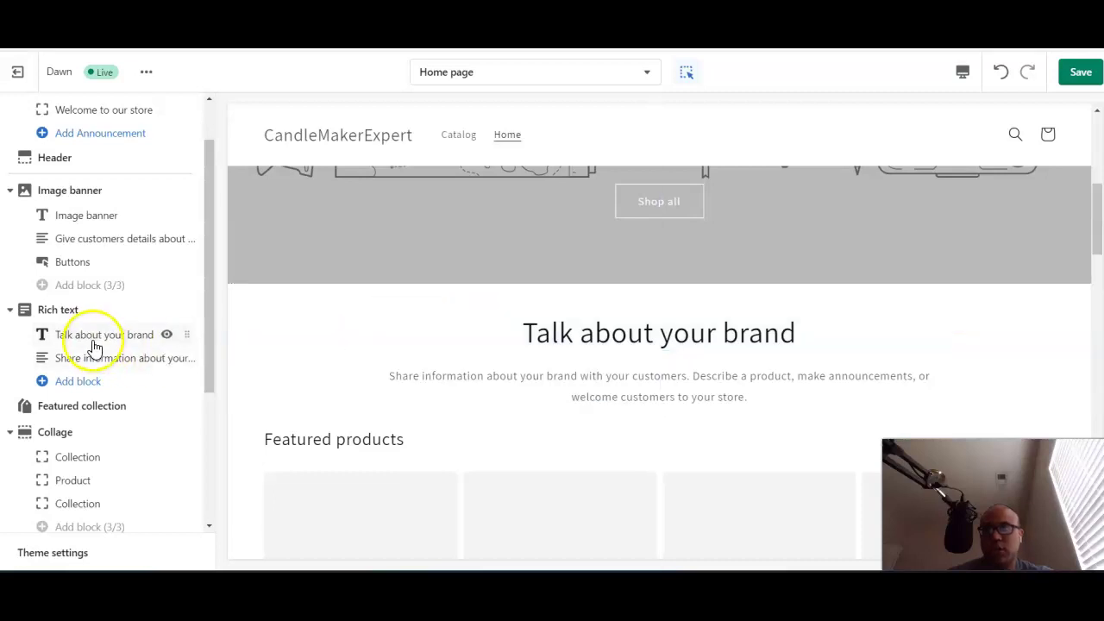
Step: Try adding "alw" to the end of the Rich text heading "Talk about your brand", and remove it again
{"action": "left_click", "coordinate": [93, 345]}
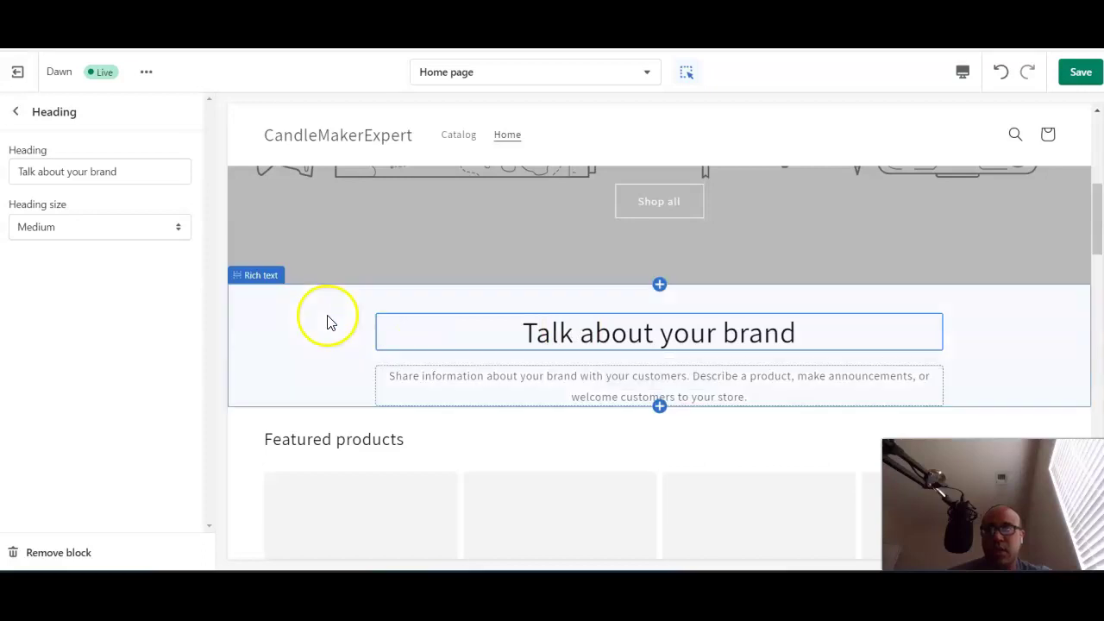
{"action": "left_click", "coordinate": [136, 177]}
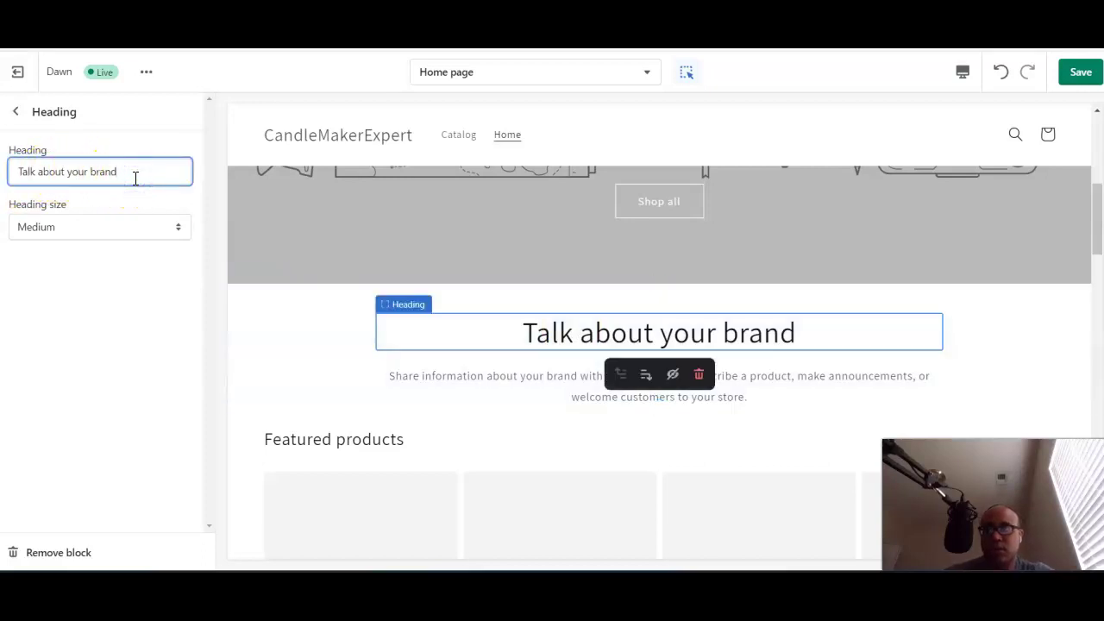
{"action": "type", "text": "alw"}
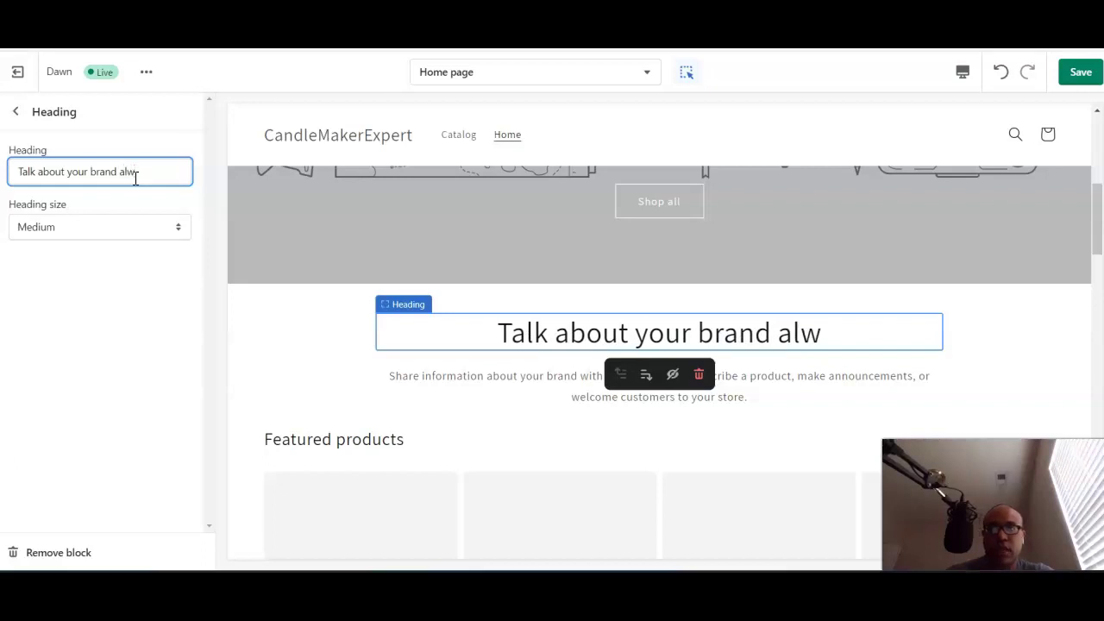
{"action": "key", "text": "BackSpace"}
{"action": "key", "text": "BackSpace"}
{"action": "key", "text": "BackSpace"}
{"action": "left_click", "coordinate": [15, 112]}
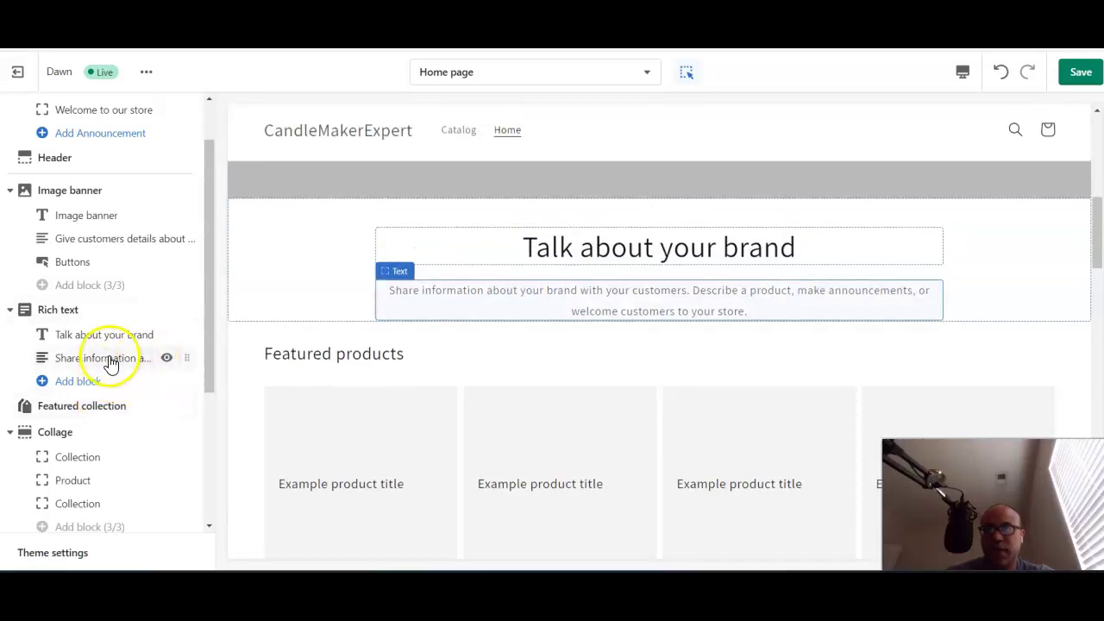
Step: Review the Featured collection section's heading, description, collection, product count and column settings
{"action": "scroll", "coordinate": [87, 353], "scroll_direction": "down", "scroll_amount": 2}
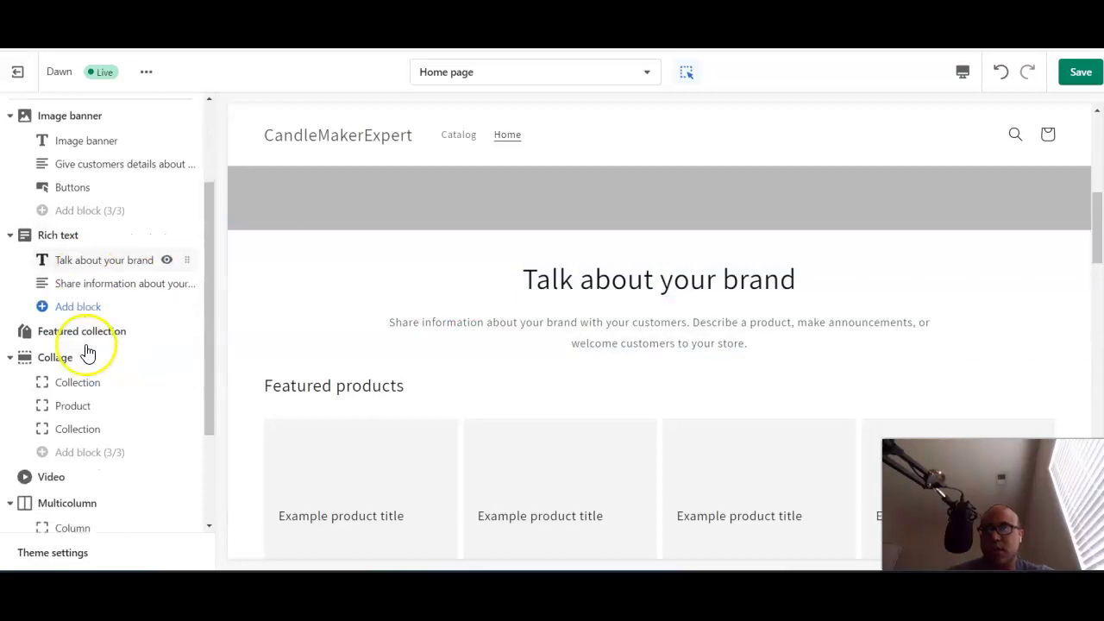
{"action": "left_click", "coordinate": [81, 293]}
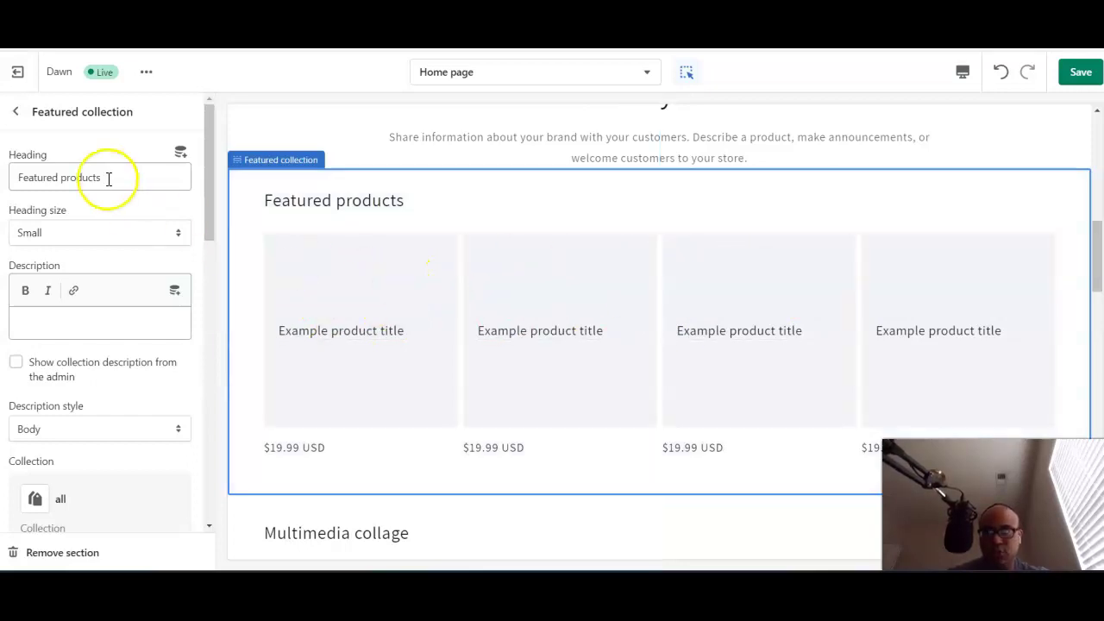
{"action": "scroll", "coordinate": [50, 291], "scroll_direction": "down", "scroll_amount": 2}
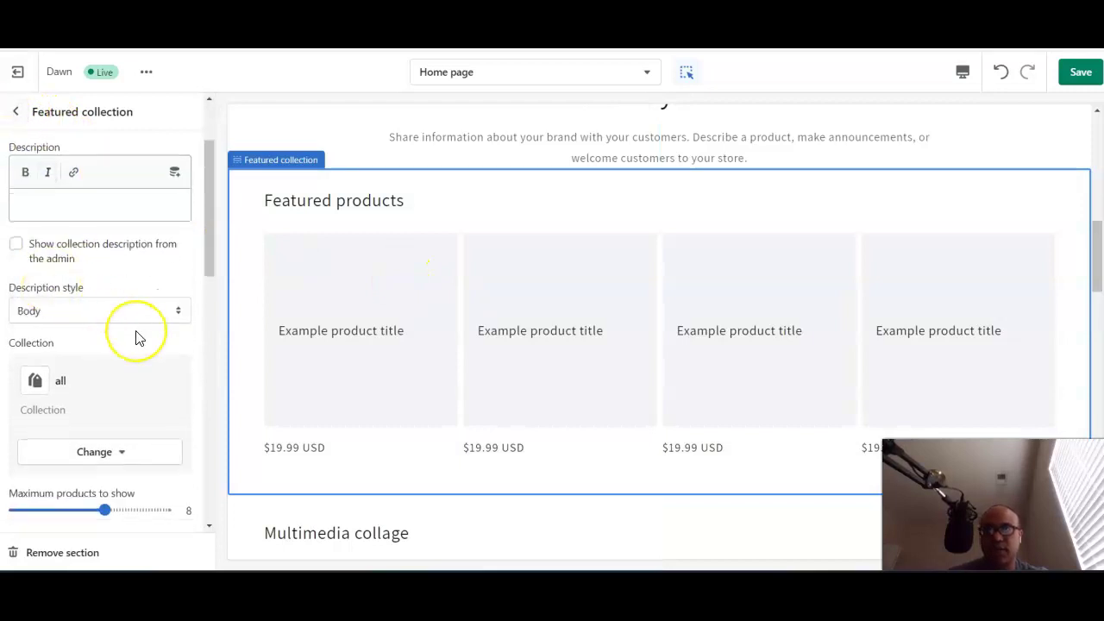
{"action": "scroll", "coordinate": [136, 336], "scroll_direction": "down", "scroll_amount": 2}
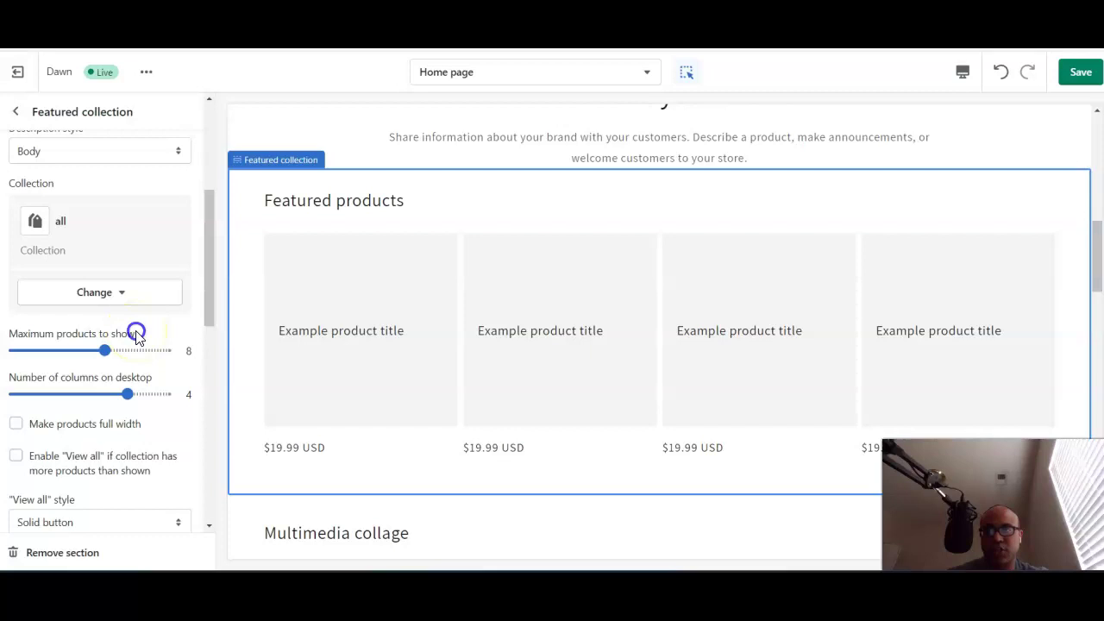
{"action": "scroll", "coordinate": [136, 336], "scroll_direction": "down", "scroll_amount": 2}
{"action": "scroll", "coordinate": [130, 327], "scroll_direction": "up", "scroll_amount": 6}
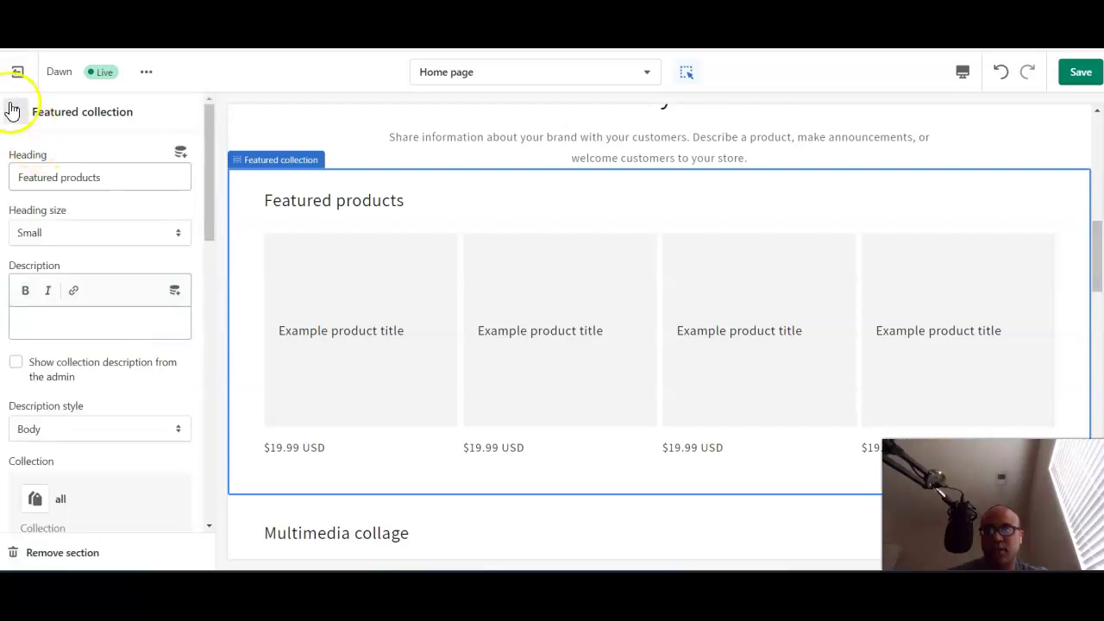
{"action": "left_click", "coordinate": [12, 110]}
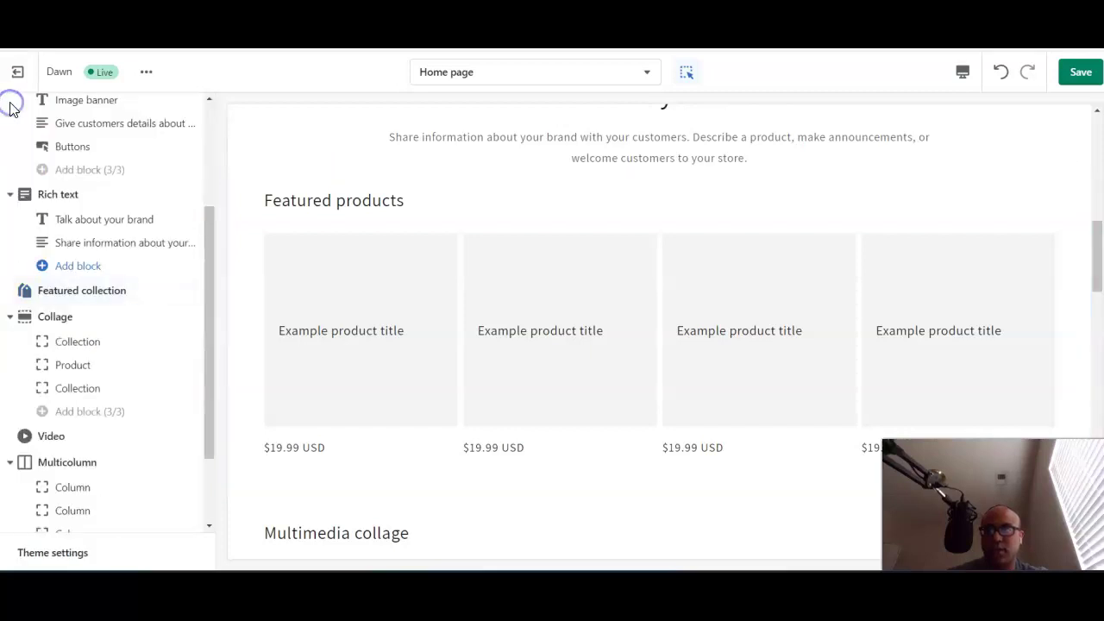
Step: Examine the Collage section in the preview along with its heading, desktop and mobile layout, color scheme and padding settings
{"action": "left_click", "coordinate": [47, 316]}
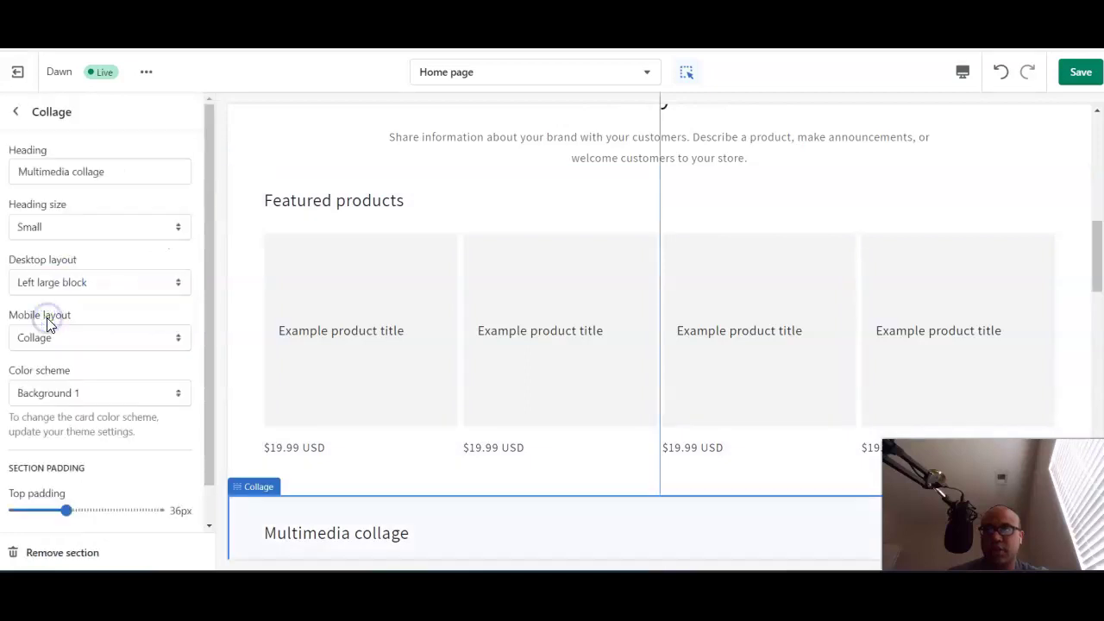
{"action": "scroll", "coordinate": [339, 385], "scroll_direction": "down", "scroll_amount": 6}
{"action": "scroll", "coordinate": [342, 387], "scroll_direction": "up", "scroll_amount": 1}
{"action": "scroll", "coordinate": [342, 386], "scroll_direction": "down", "scroll_amount": 1}
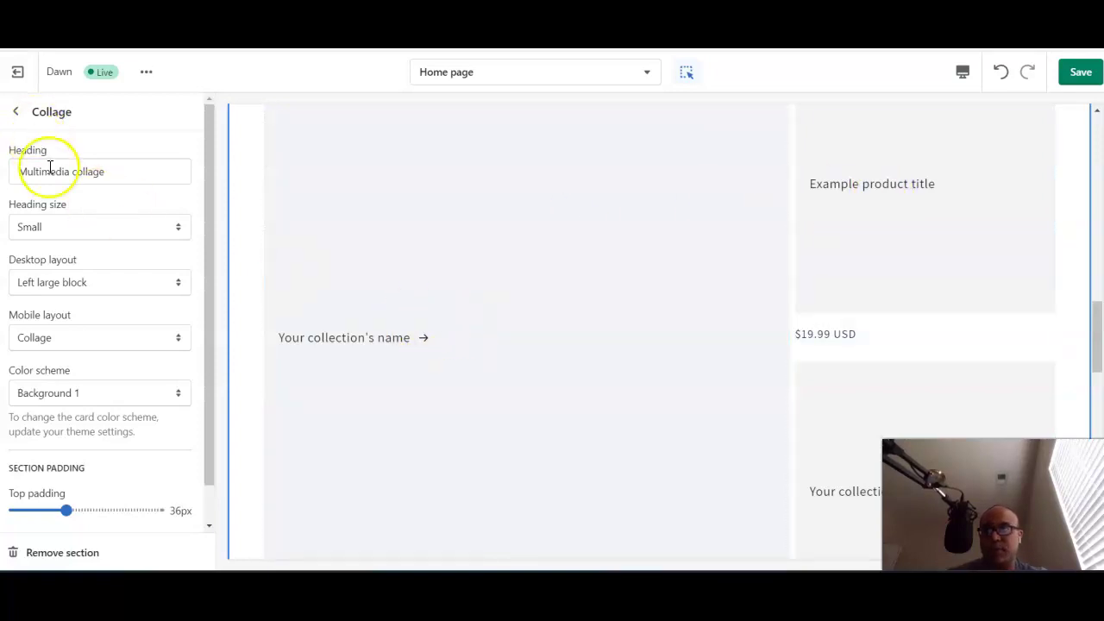
{"action": "scroll", "coordinate": [60, 297], "scroll_direction": "down", "scroll_amount": 1}
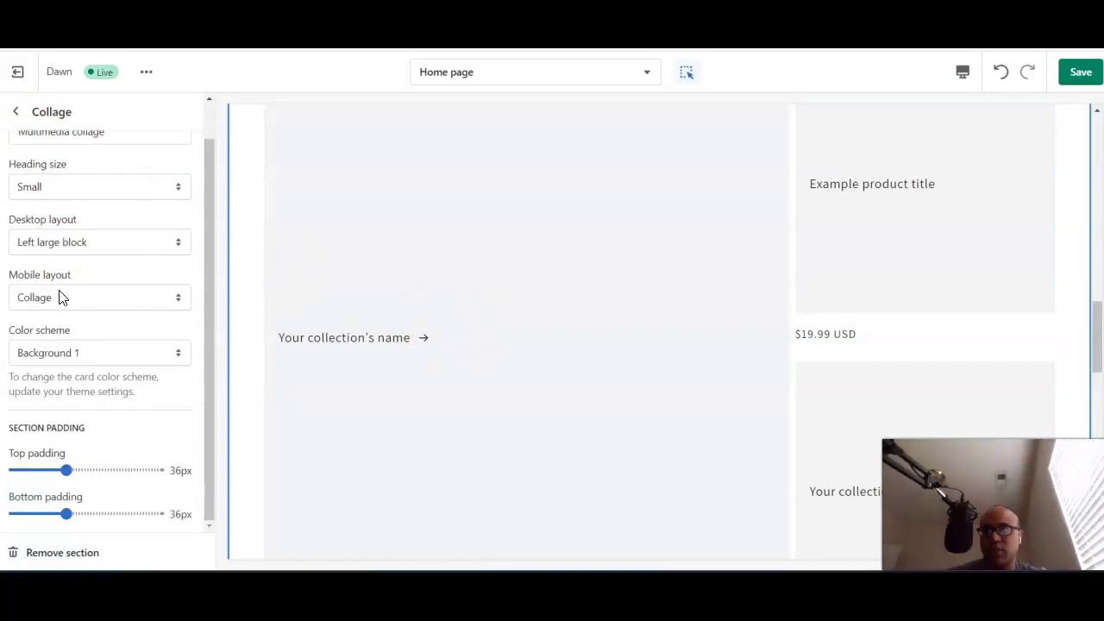
{"action": "scroll", "coordinate": [60, 295], "scroll_direction": "up", "scroll_amount": 1}
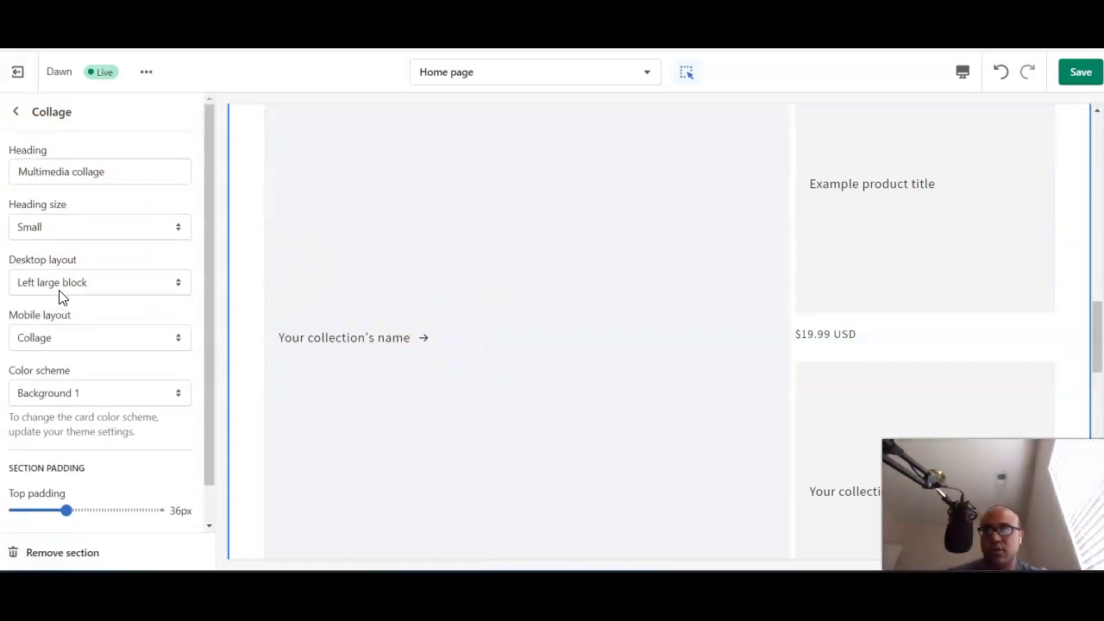
{"action": "left_click", "coordinate": [16, 112]}
Step: Review the Video section's cover image and URL settings and the Multicolumn section's image and column settings
{"action": "scroll", "coordinate": [69, 355], "scroll_direction": "down", "scroll_amount": 2}
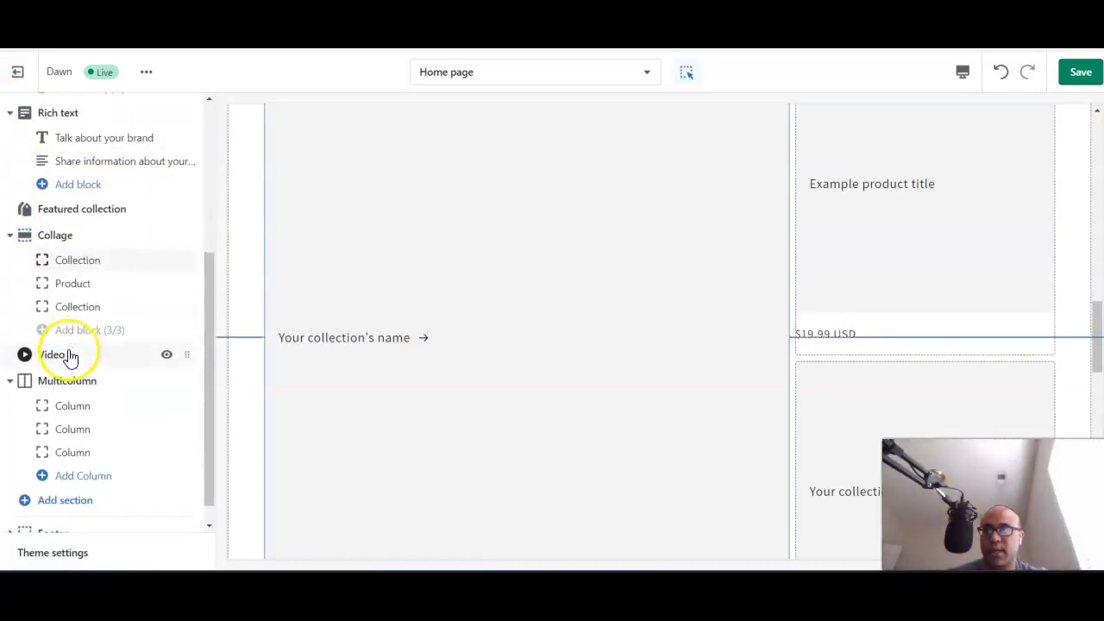
{"action": "left_click", "coordinate": [56, 352]}
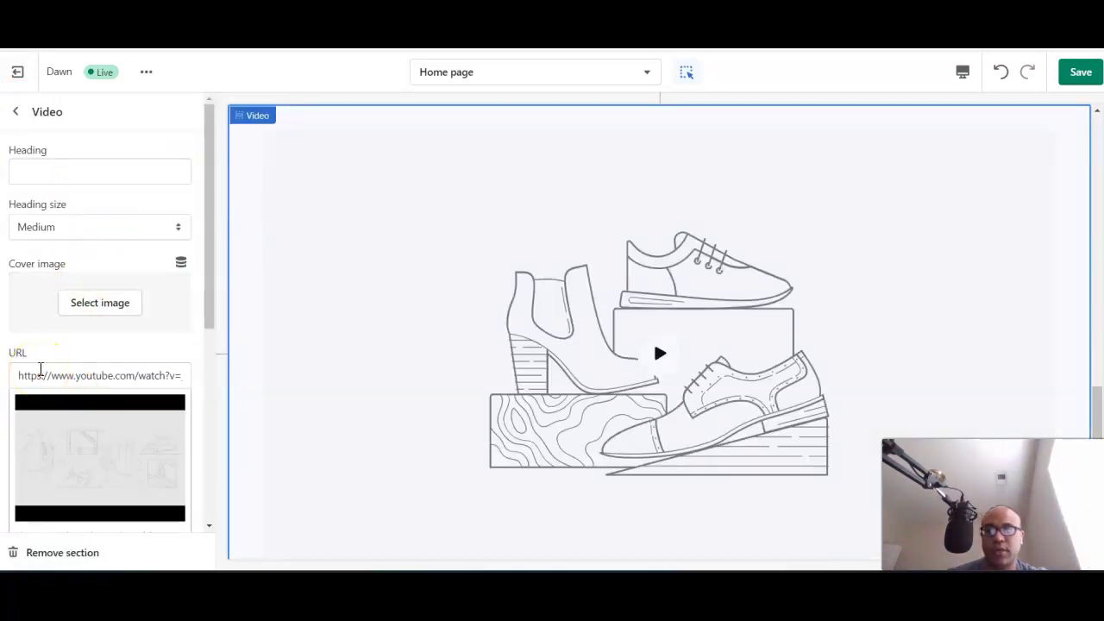
{"action": "left_click", "coordinate": [75, 376]}
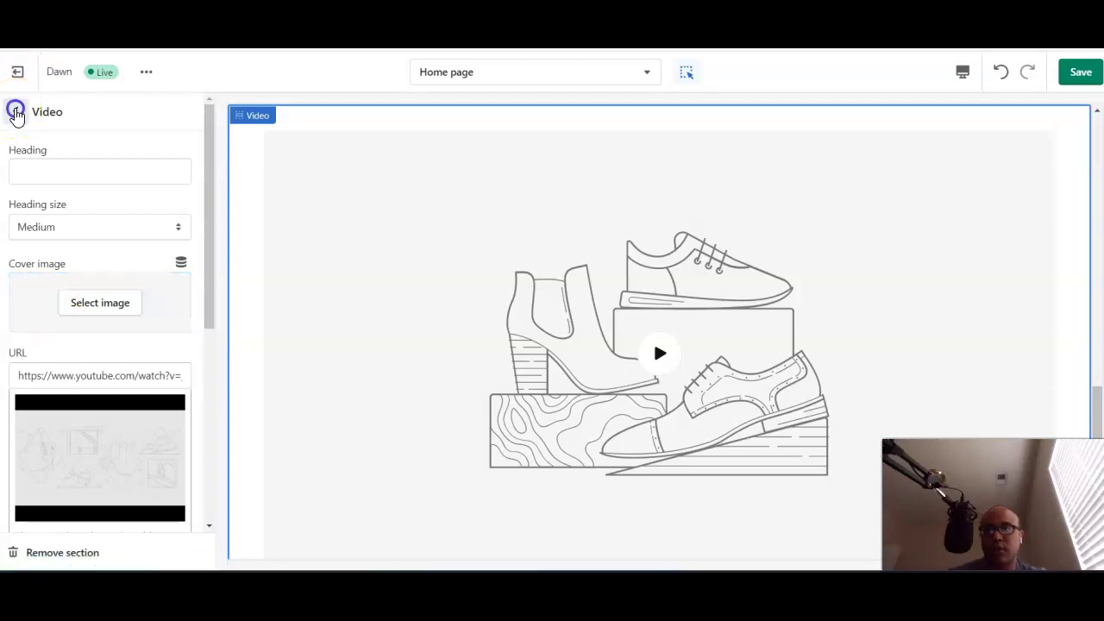
{"action": "left_click", "coordinate": [16, 112]}
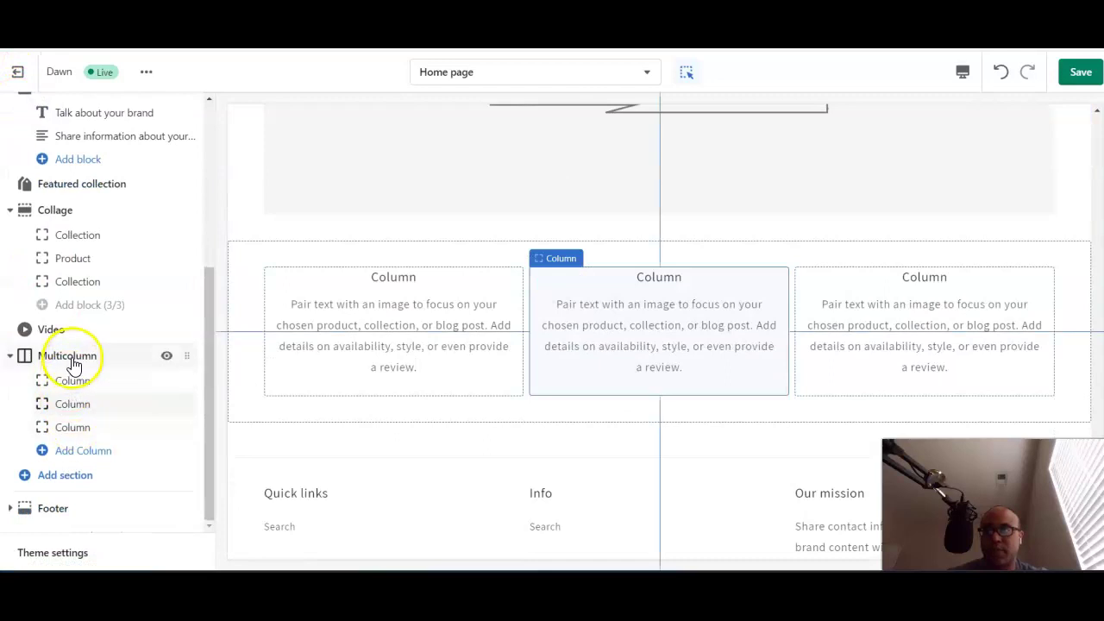
{"action": "left_click", "coordinate": [72, 364]}
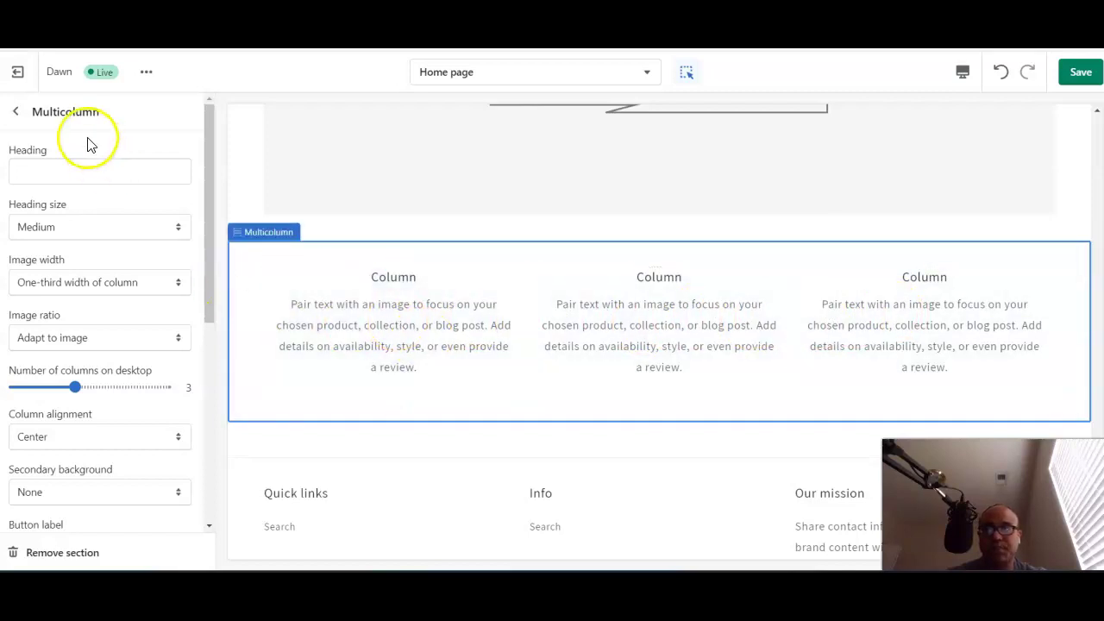
{"action": "left_click", "coordinate": [17, 113]}
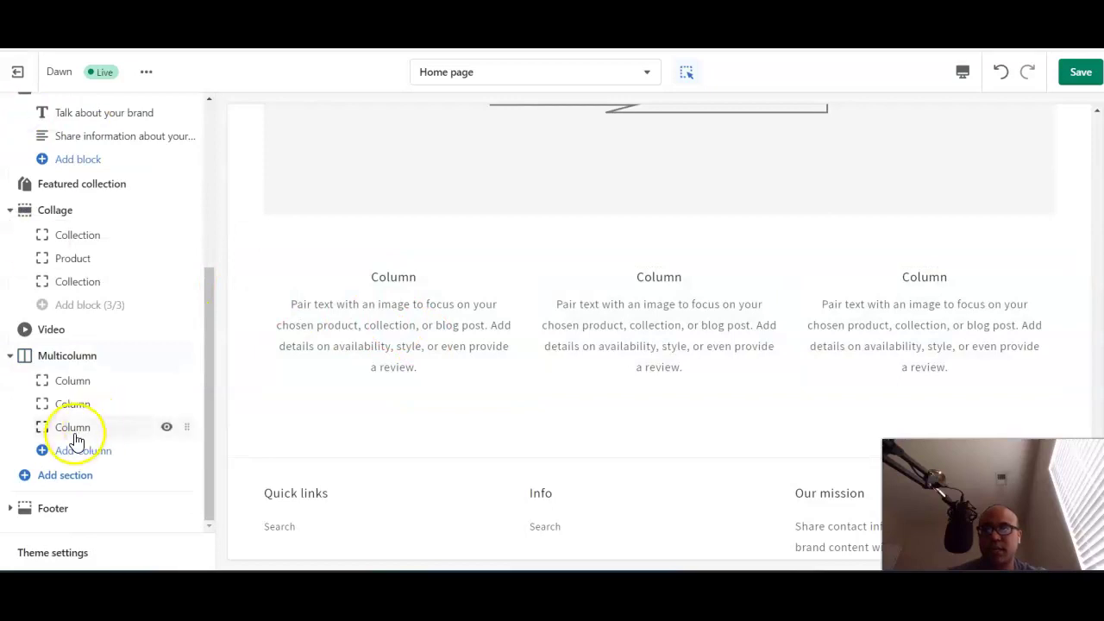
Step: Browse the full list of available theme sections and add an Image with text section below the Multicolumn section
{"action": "mouse_move", "coordinate": [90, 263]}
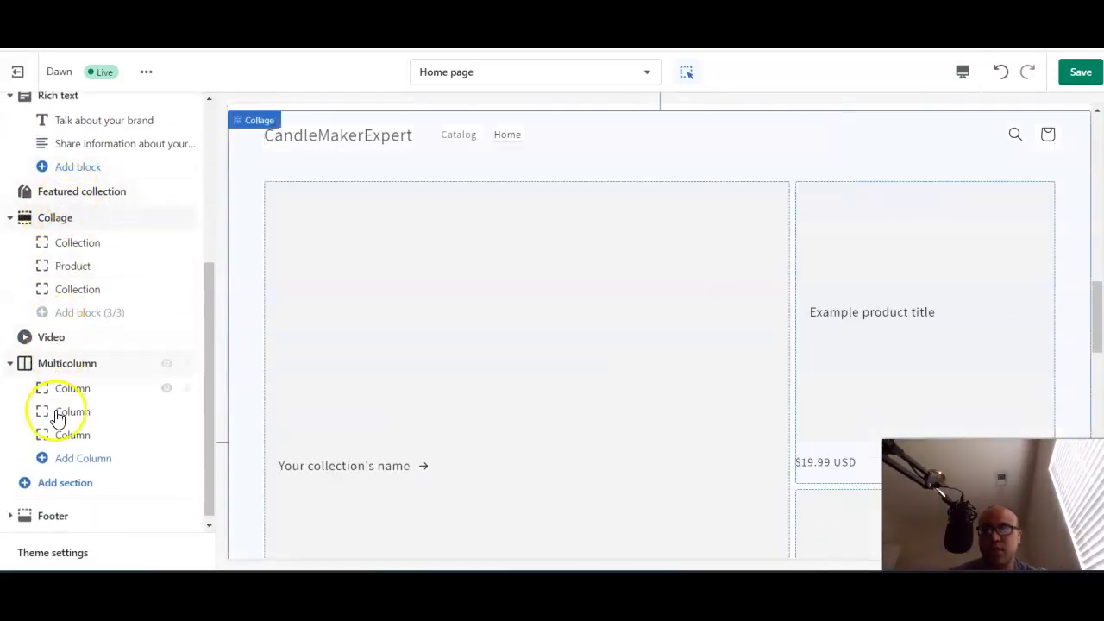
{"action": "left_click", "coordinate": [60, 484]}
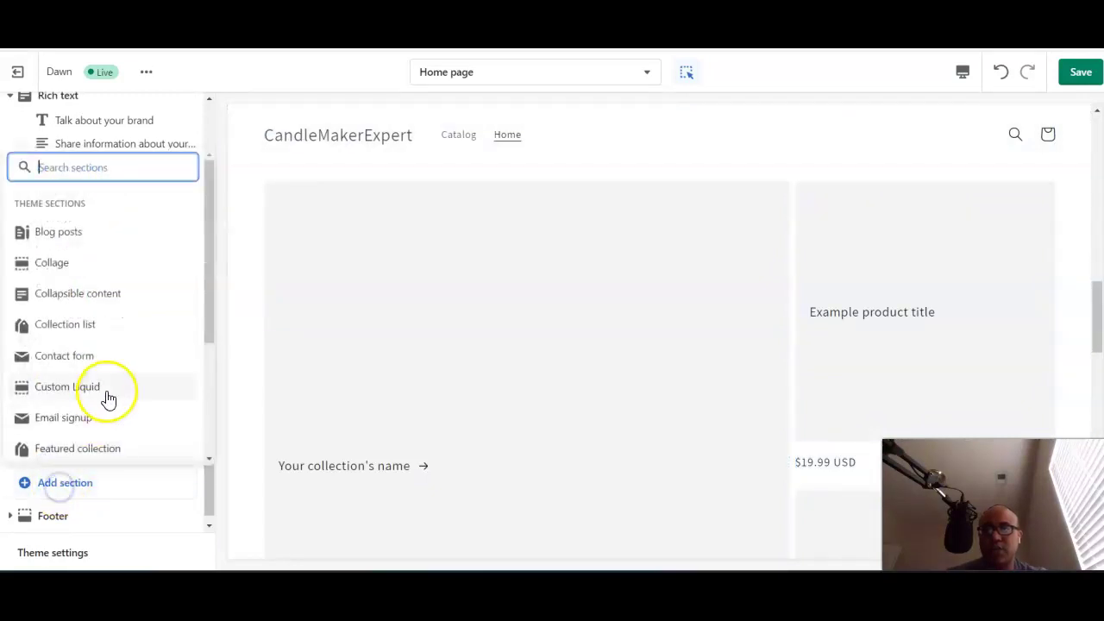
{"action": "scroll", "coordinate": [62, 314], "scroll_direction": "down", "scroll_amount": 1}
{"action": "scroll", "coordinate": [61, 313], "scroll_direction": "up", "scroll_amount": 1}
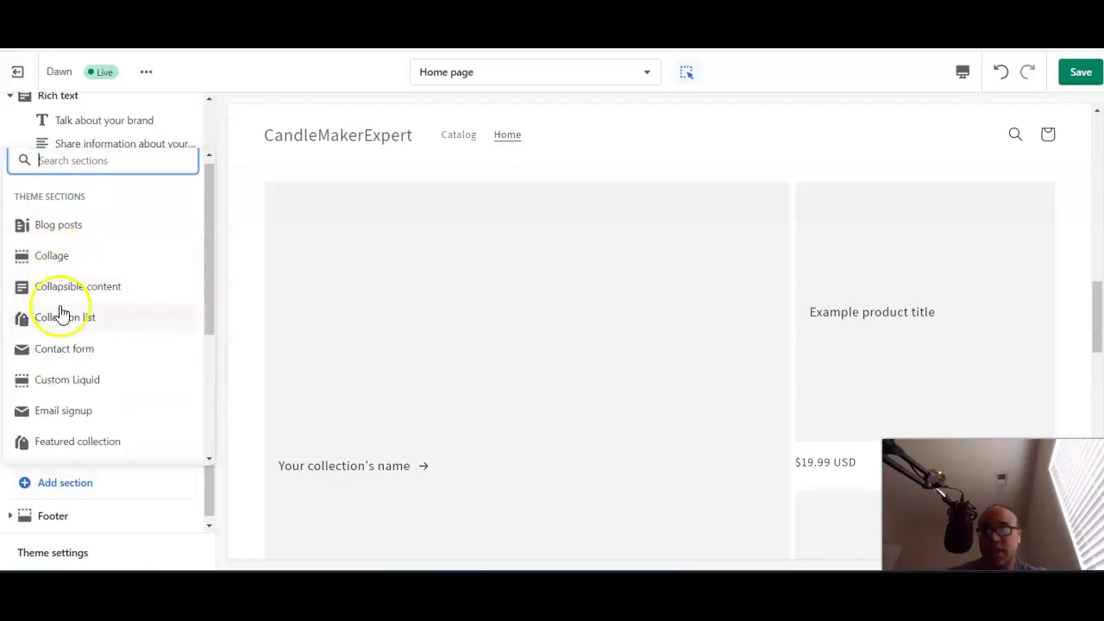
{"action": "scroll", "coordinate": [69, 363], "scroll_direction": "down", "scroll_amount": 2}
{"action": "left_click", "coordinate": [54, 444]}
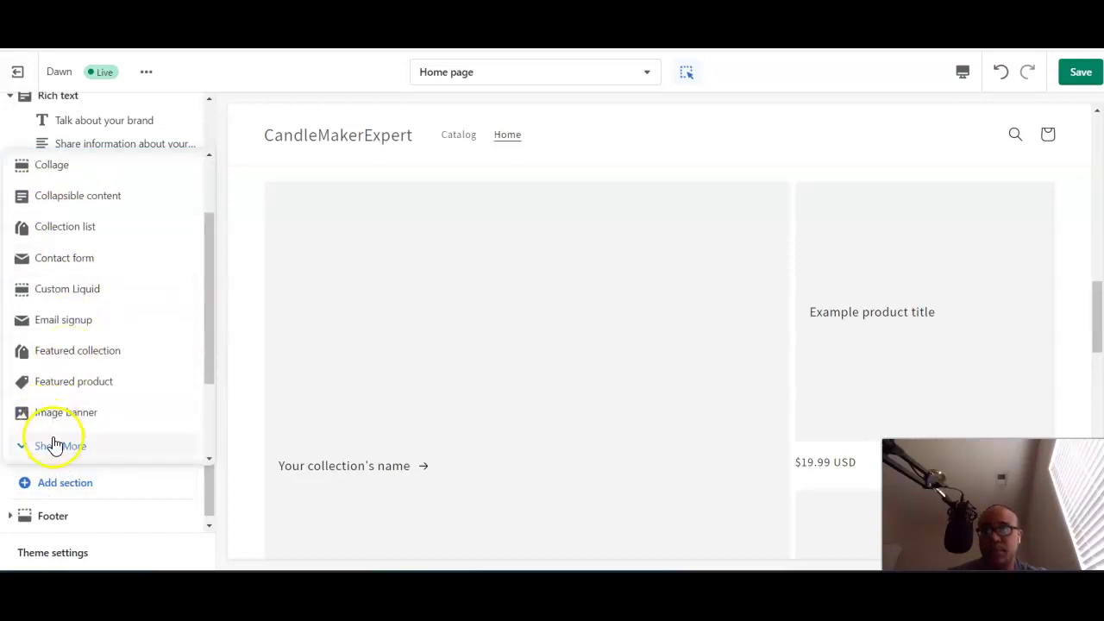
{"action": "scroll", "coordinate": [80, 334], "scroll_direction": "down", "scroll_amount": 2}
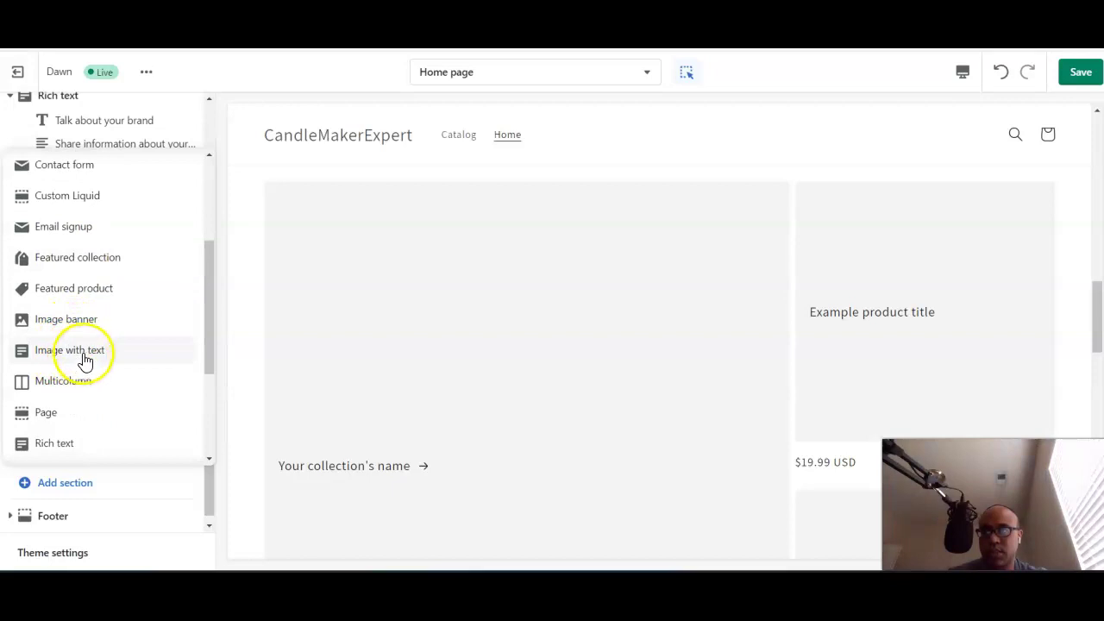
{"action": "left_click", "coordinate": [82, 352]}
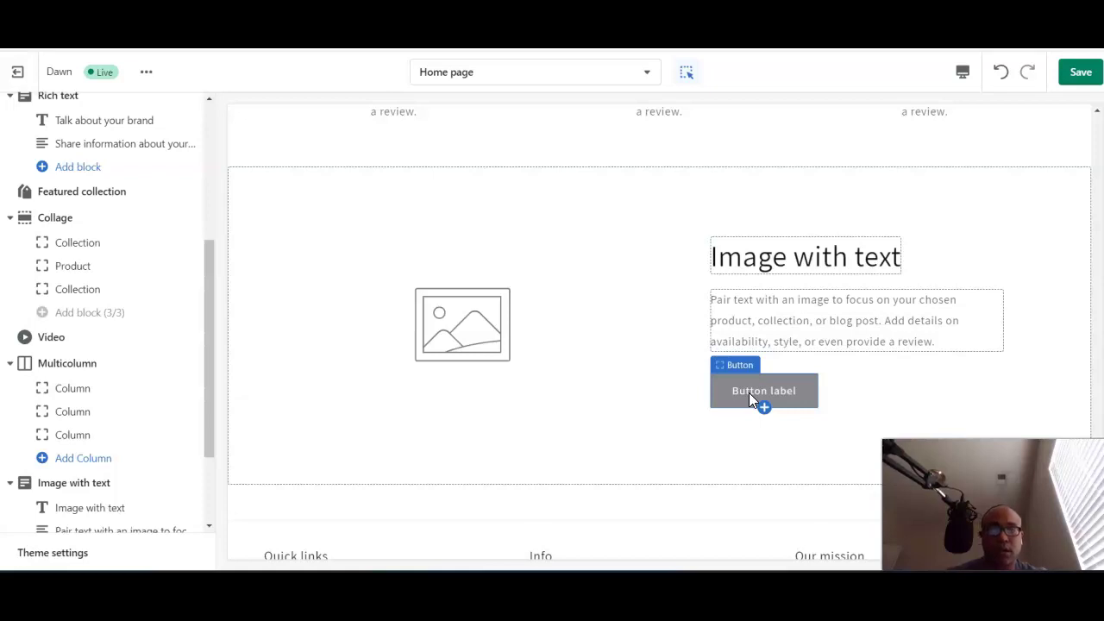
{"action": "left_click", "coordinate": [615, 358]}
{"action": "left_click", "coordinate": [552, 423]}
Step: Move the Video section up so it sits between Featured collection and Collage
{"action": "mouse_move", "coordinate": [173, 396]}
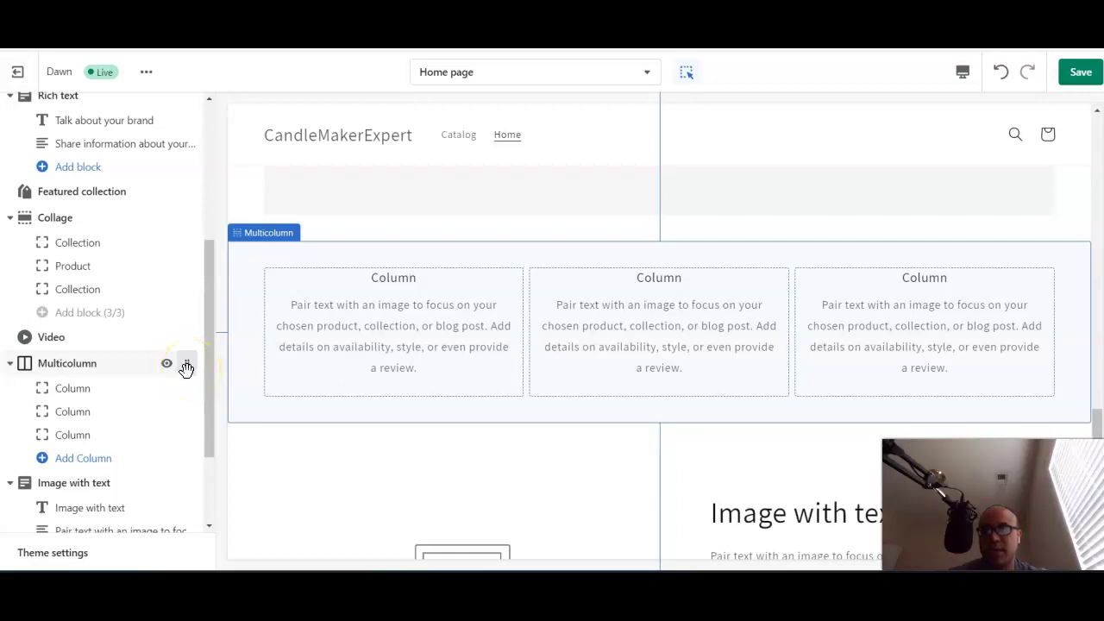
{"action": "left_click", "coordinate": [186, 366]}
{"action": "left_click_drag", "start_coordinate": [186, 366], "coordinate": [181, 216]}
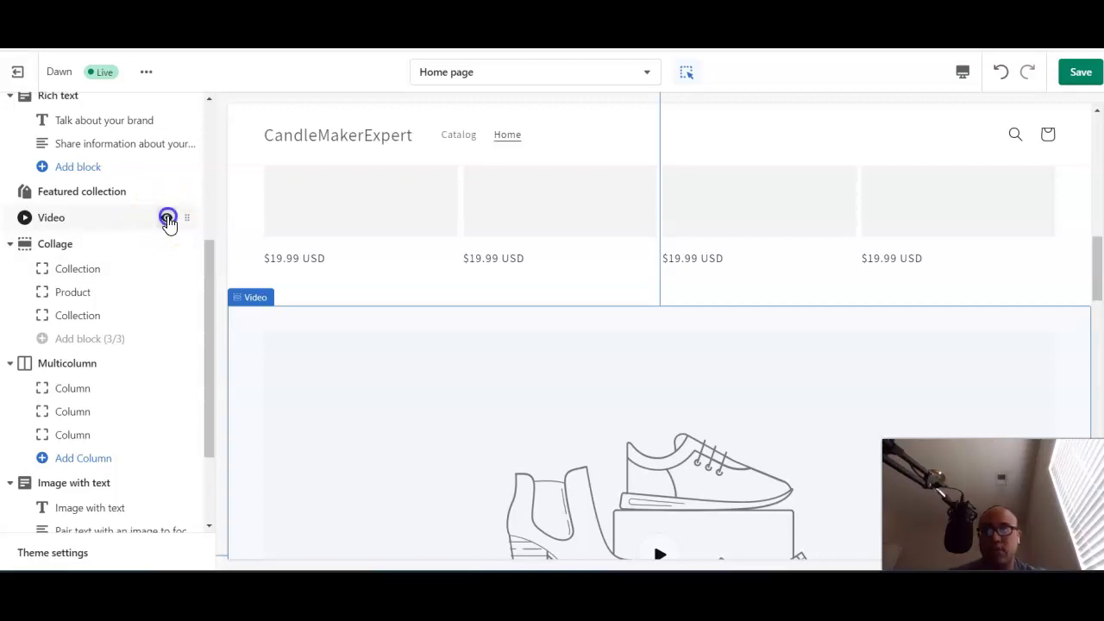
Step: Hide the Video section and remove it from the home page
{"action": "left_click", "coordinate": [167, 218]}
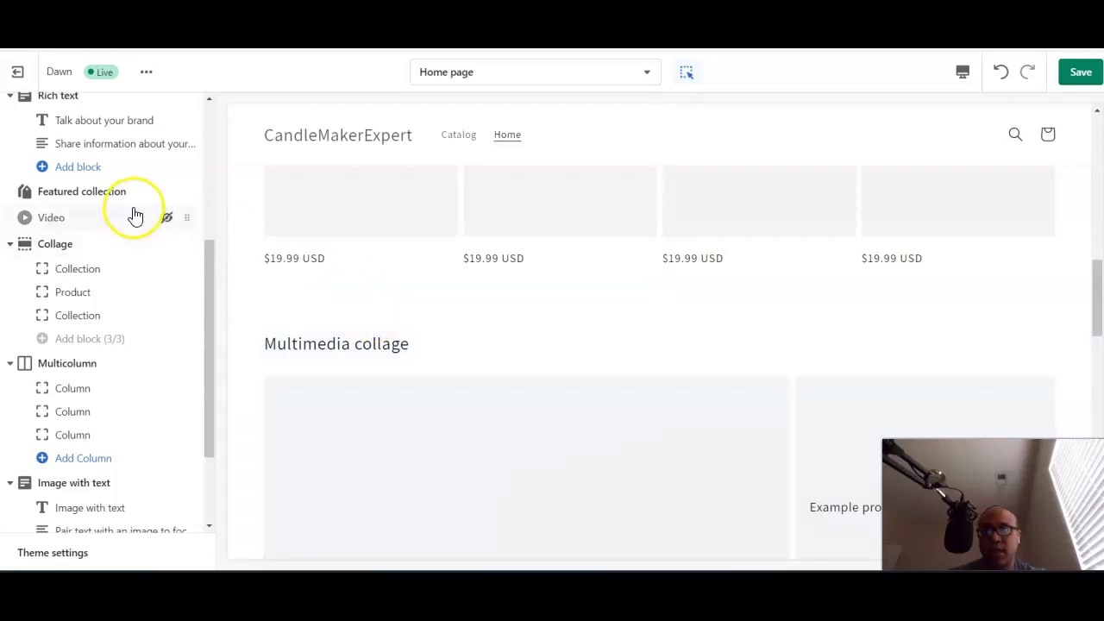
{"action": "left_click", "coordinate": [112, 227]}
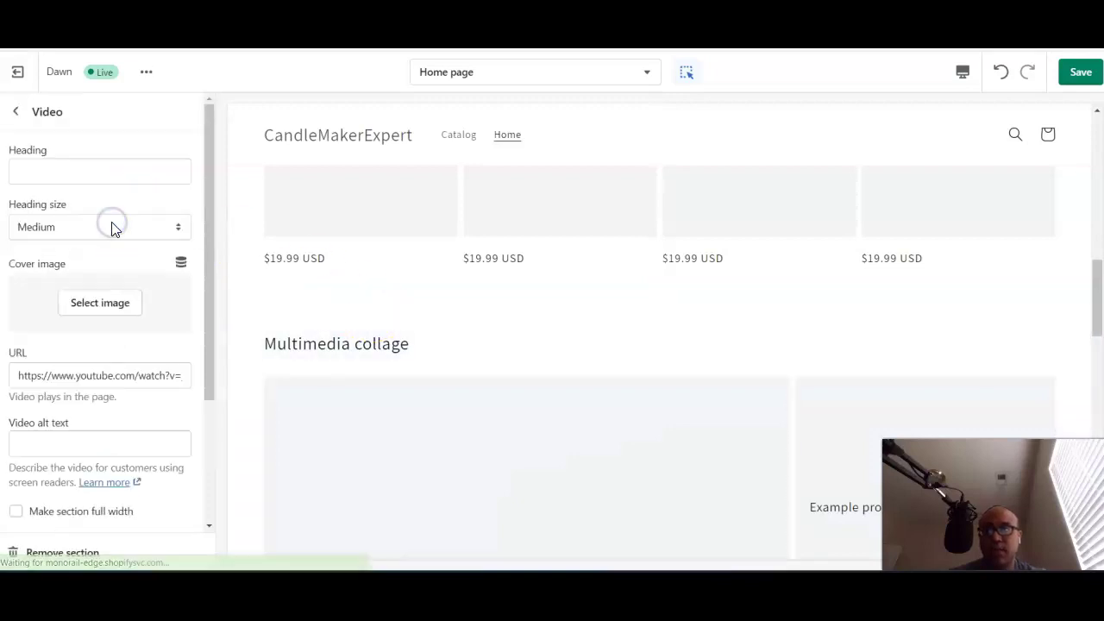
{"action": "left_click", "coordinate": [65, 556]}
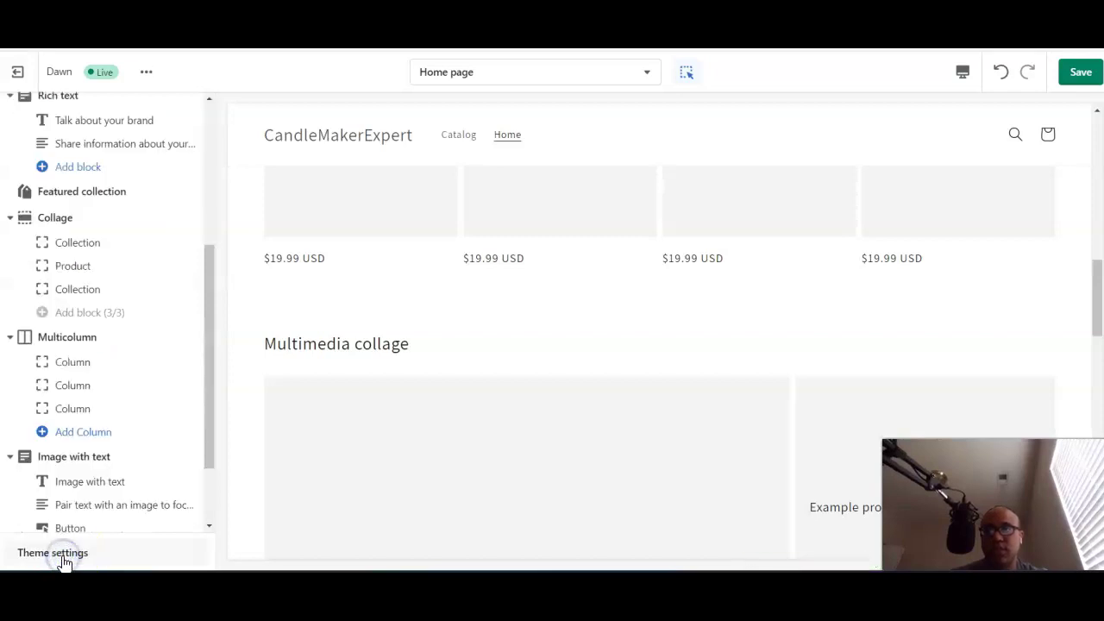
Step: Review the Footer section's color scheme, email signup, social media icons and country/region selector settings
{"action": "scroll", "coordinate": [128, 367], "scroll_direction": "down", "scroll_amount": 2}
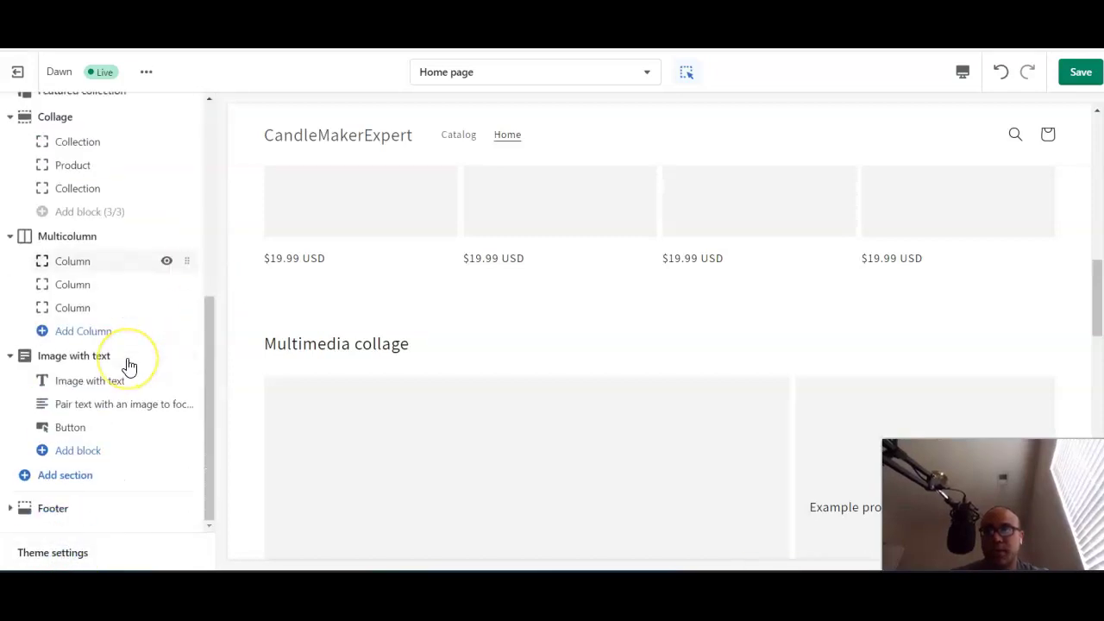
{"action": "scroll", "coordinate": [128, 368], "scroll_direction": "up", "scroll_amount": 1}
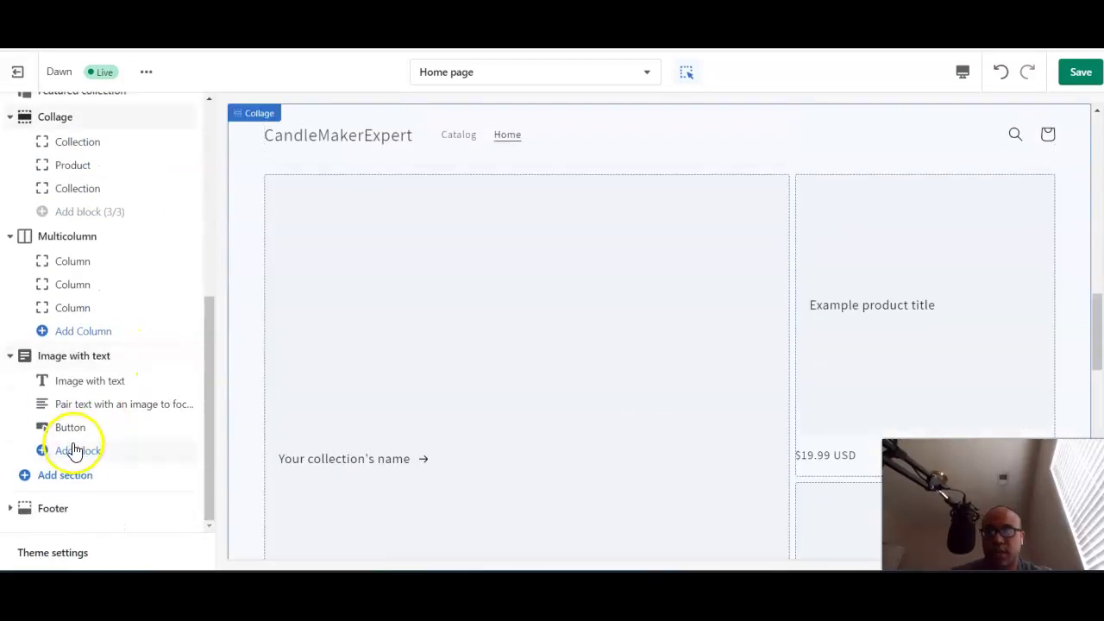
{"action": "left_click", "coordinate": [84, 511]}
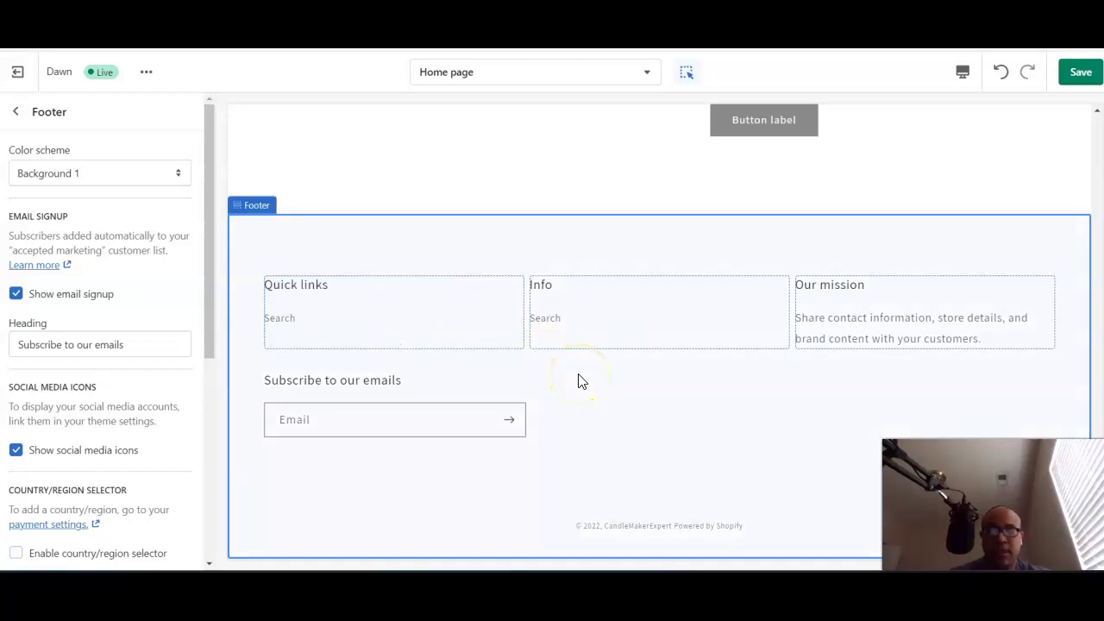
{"action": "left_click", "coordinate": [509, 311]}
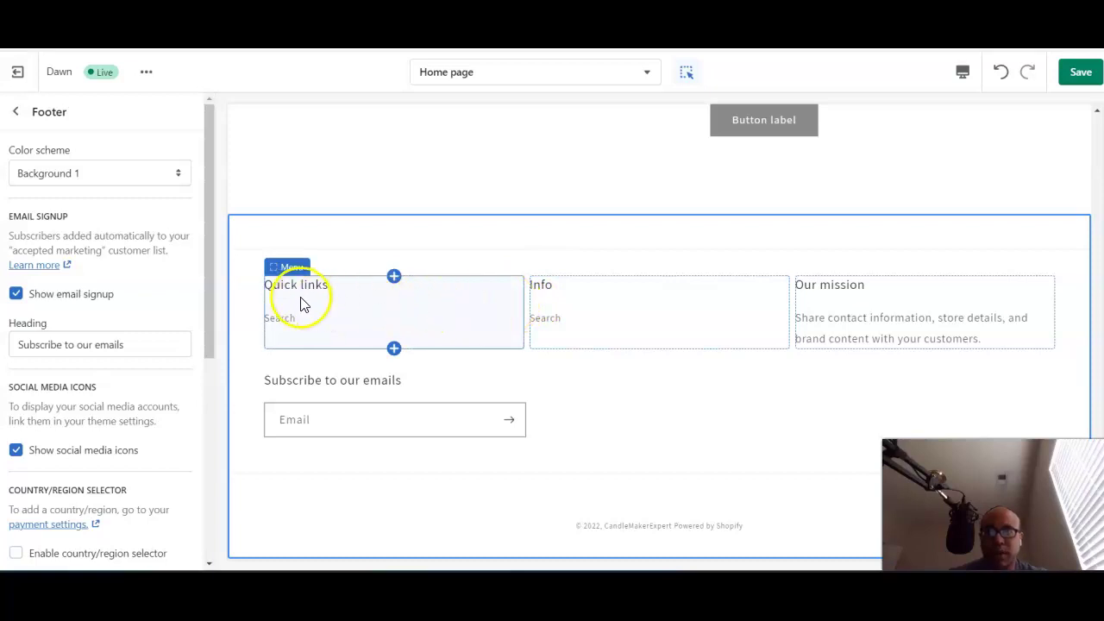